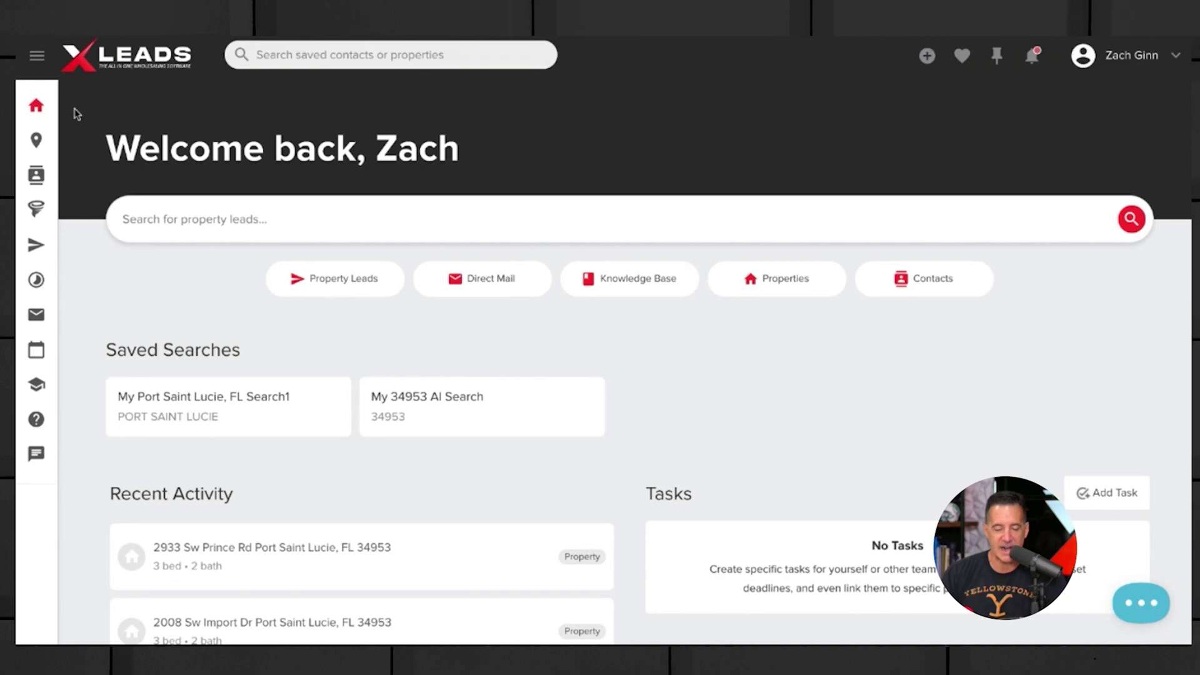
- Expand the sidebar and the Leadpipes section to reach Property Leads
{"action": "mouse_move", "coordinate": [38, 109]}
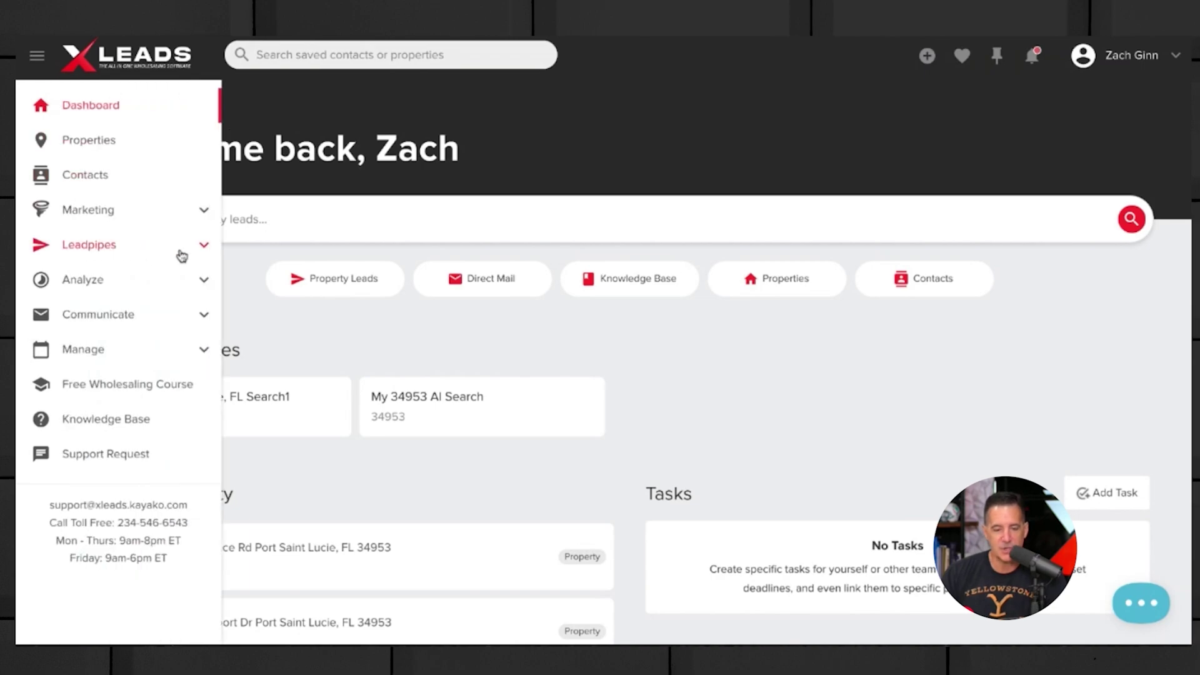
{"action": "left_click", "coordinate": [204, 245]}
- On the Property Leads page, search 'Brevard' and pick Brevard County, FL as the location (246,965 matches)
{"action": "left_click", "coordinate": [96, 279]}
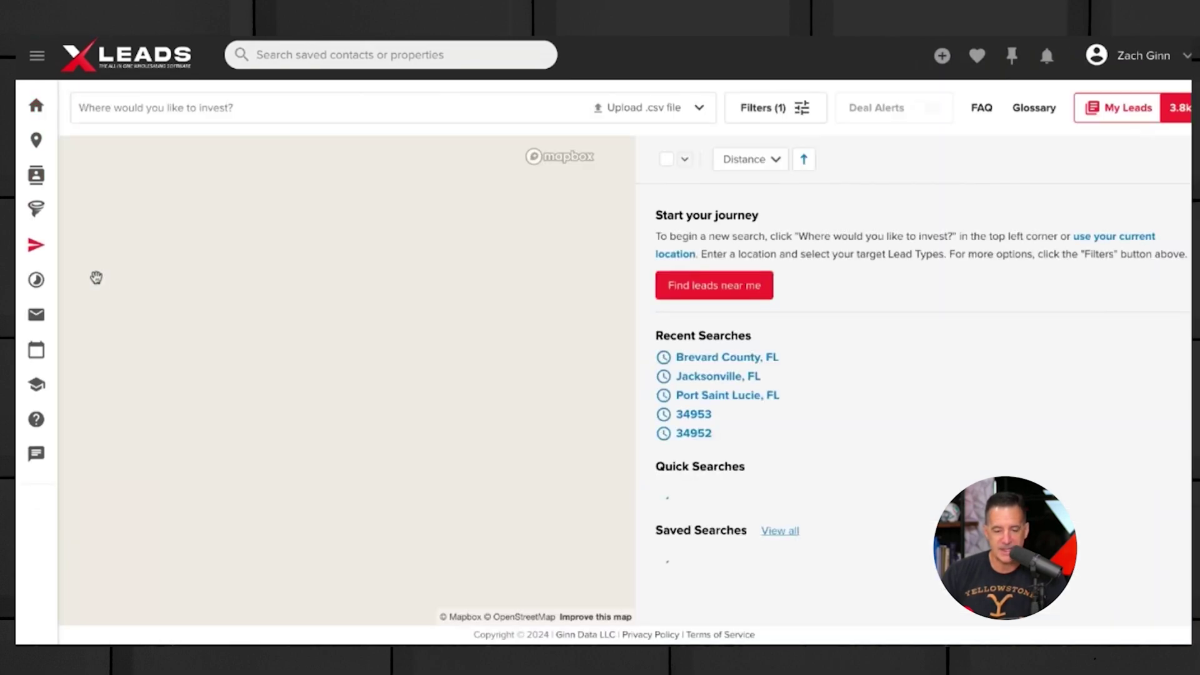
{"action": "left_click", "coordinate": [124, 108]}
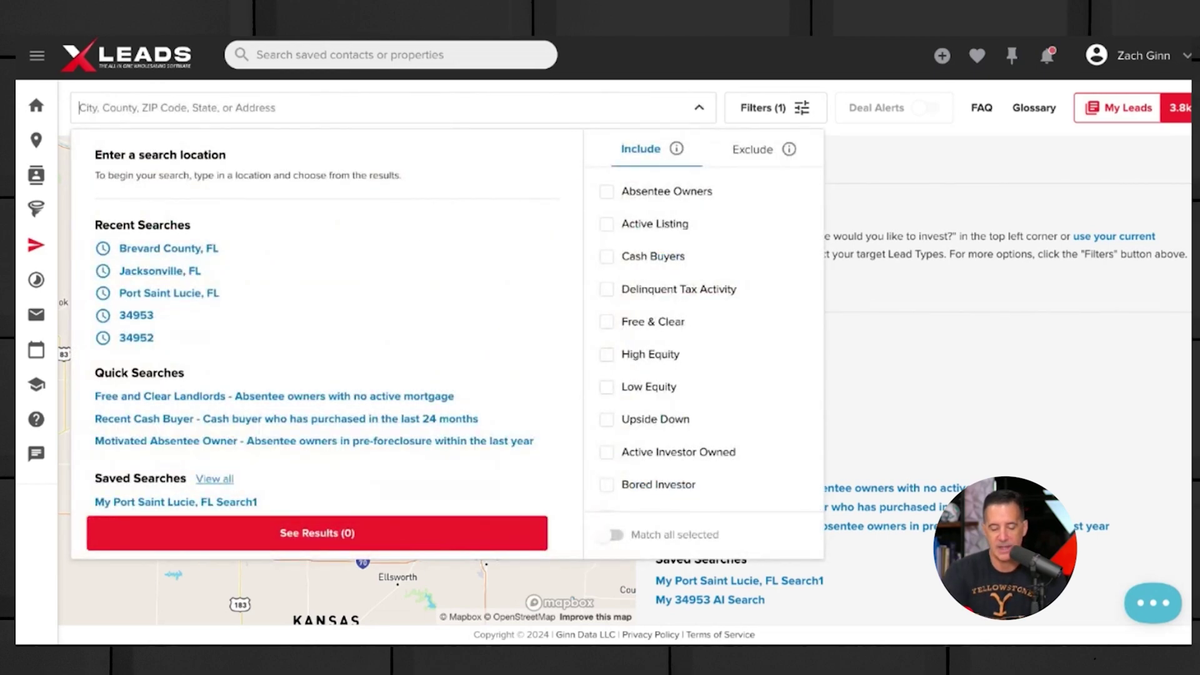
{"action": "type", "text": "Brevard"}
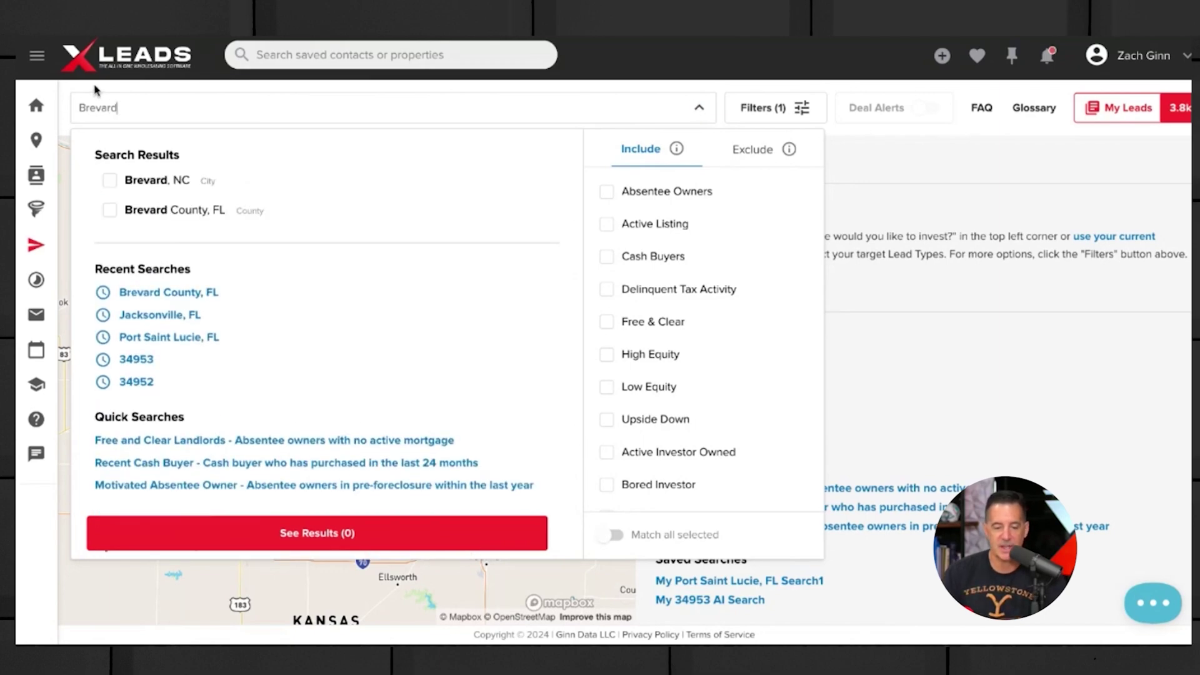
{"action": "left_click", "coordinate": [110, 210]}
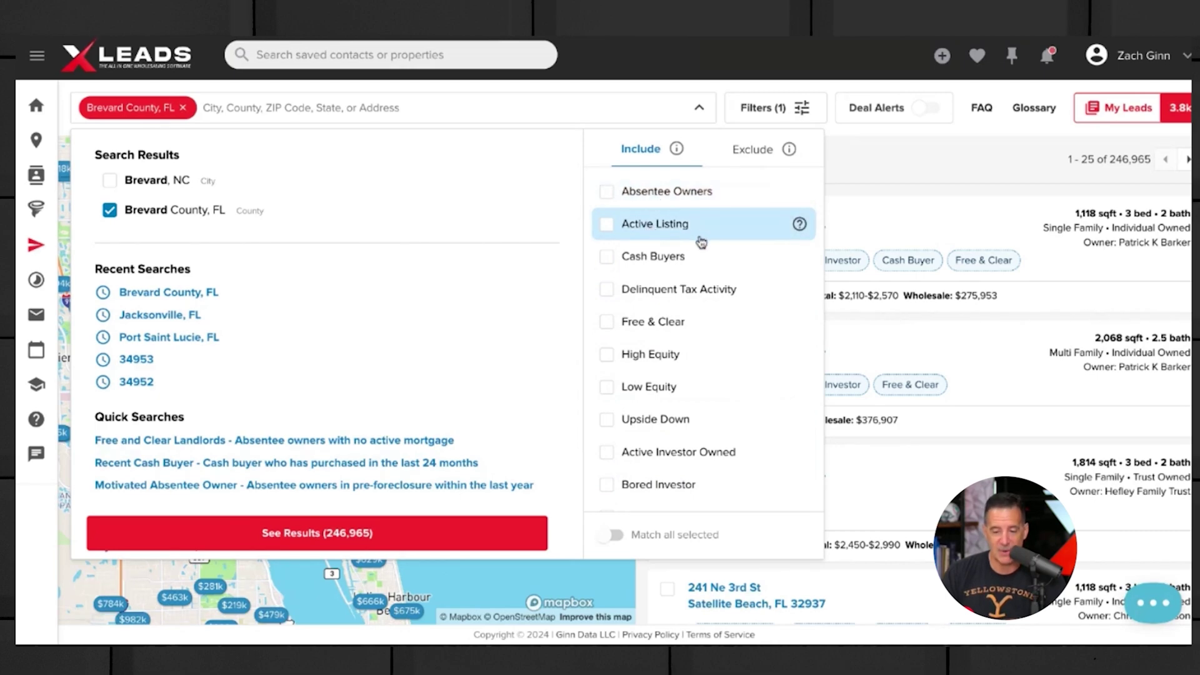
{"action": "mouse_move", "coordinate": [799, 225]}
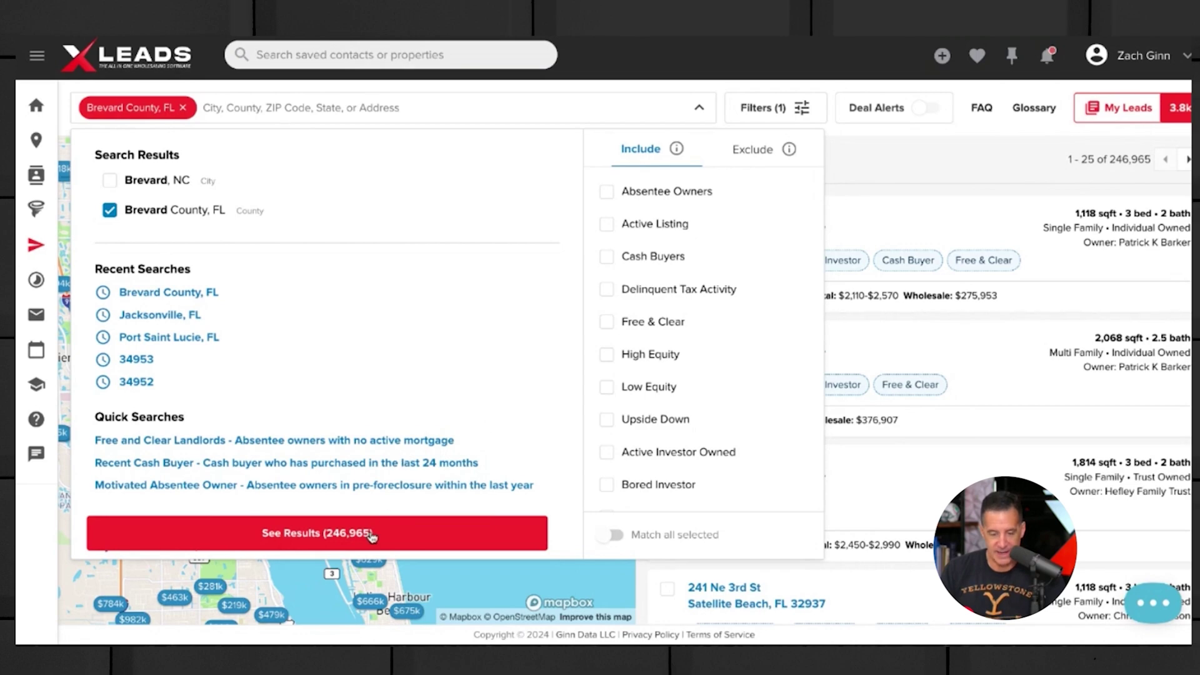
- Show the 246,965 Brevard County results, then bring up the Residential Property Filters
{"action": "left_click", "coordinate": [370, 535]}
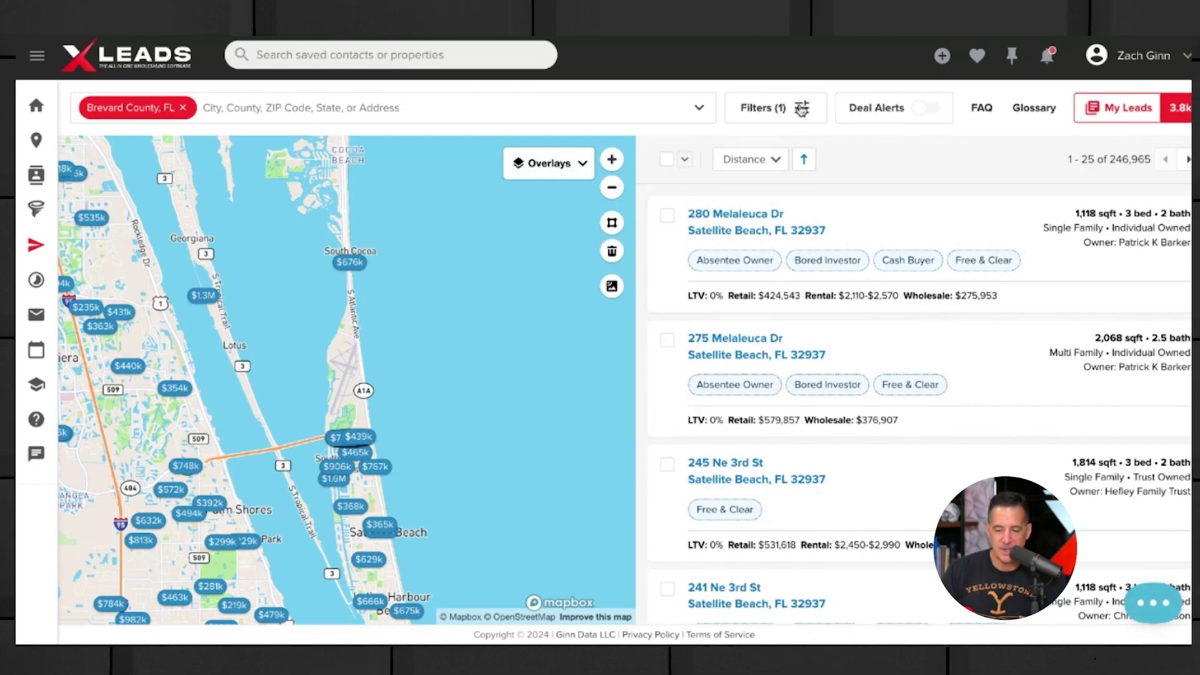
{"action": "left_click", "coordinate": [801, 109]}
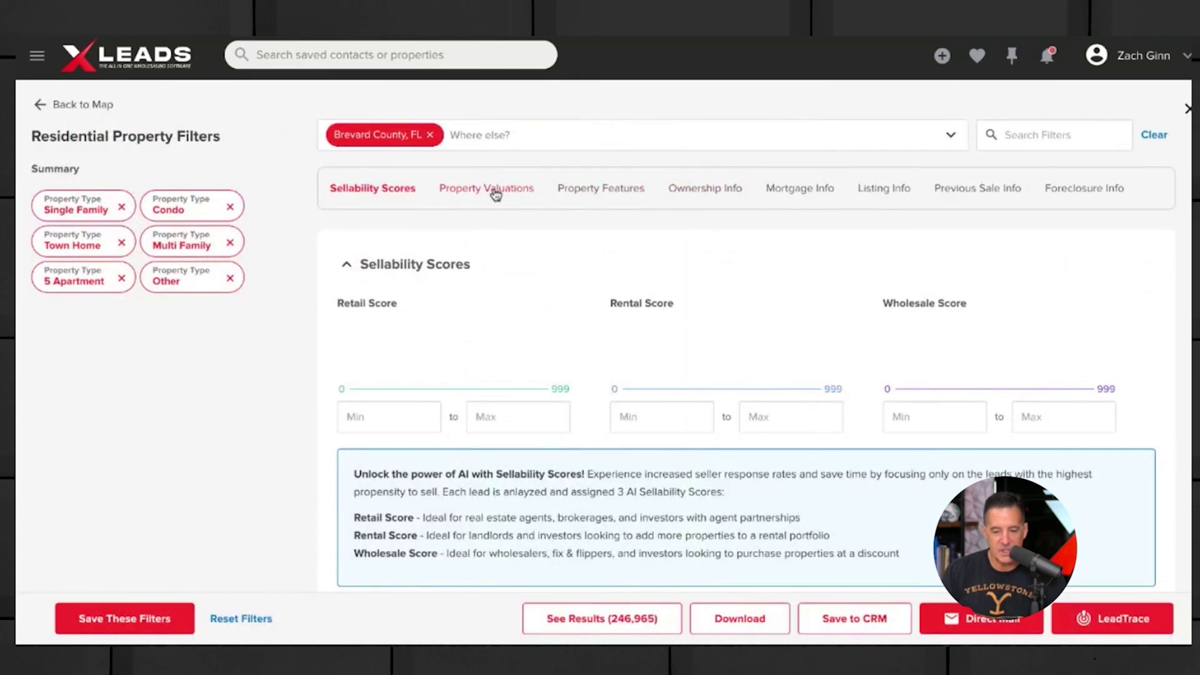
- Uncheck Condo, Townhome, Multi, Apartment and Other so only Single Family remains (193,148 results)
{"action": "left_click", "coordinate": [585, 192]}
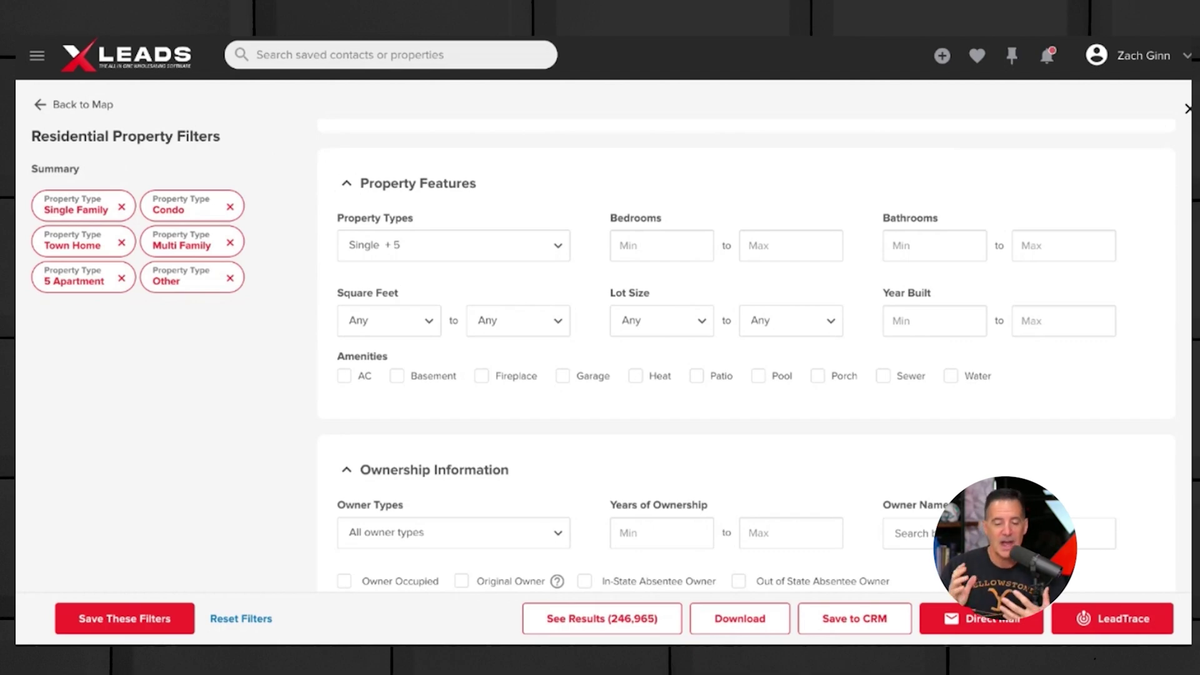
{"action": "left_click", "coordinate": [555, 256]}
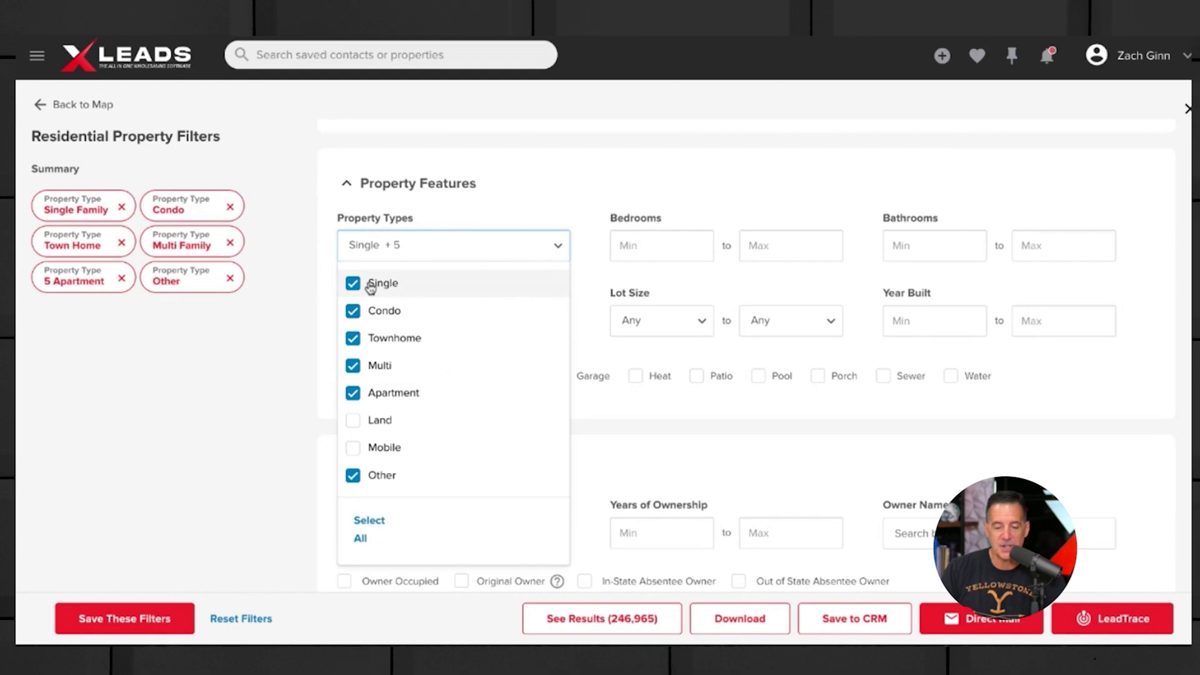
{"action": "left_click", "coordinate": [353, 316]}
{"action": "left_click", "coordinate": [354, 340]}
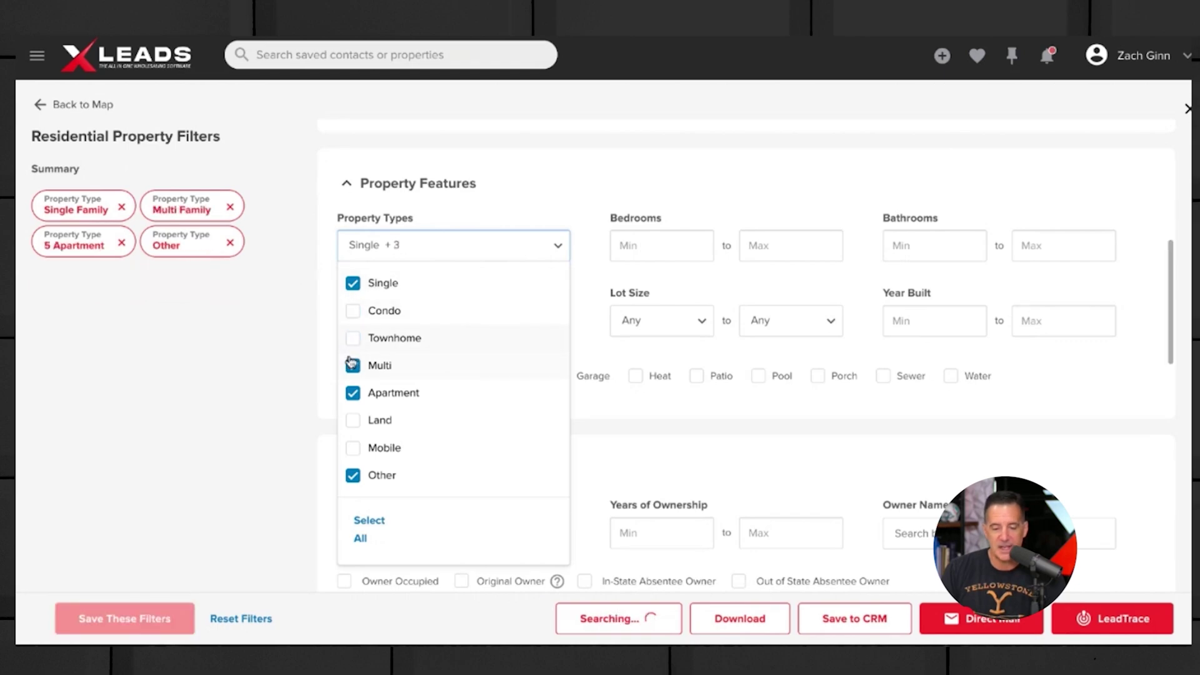
{"action": "left_click", "coordinate": [353, 368]}
{"action": "left_click", "coordinate": [353, 395]}
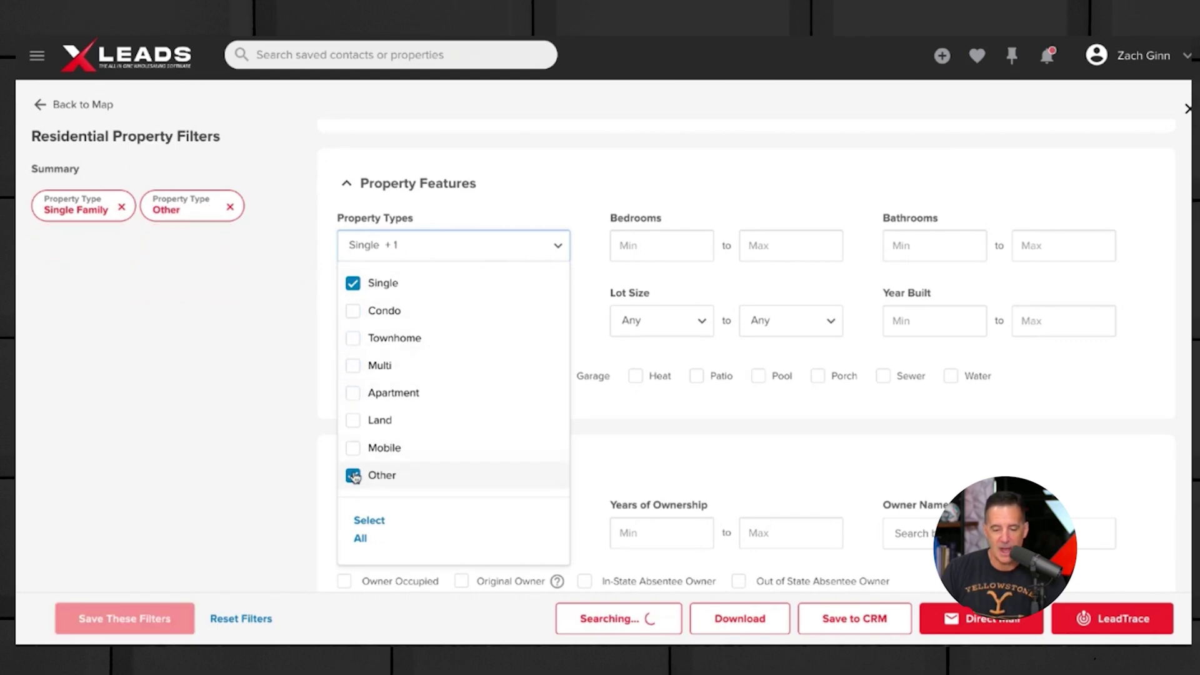
{"action": "left_click", "coordinate": [353, 476]}
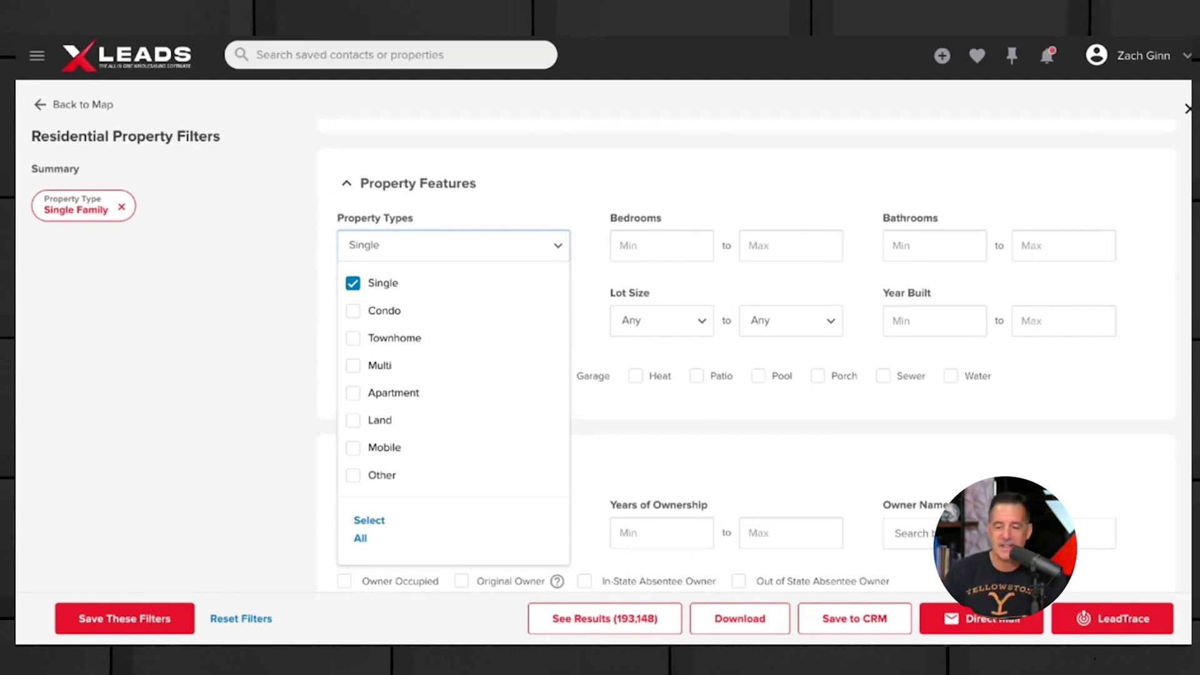
{"action": "left_click", "coordinate": [589, 285]}
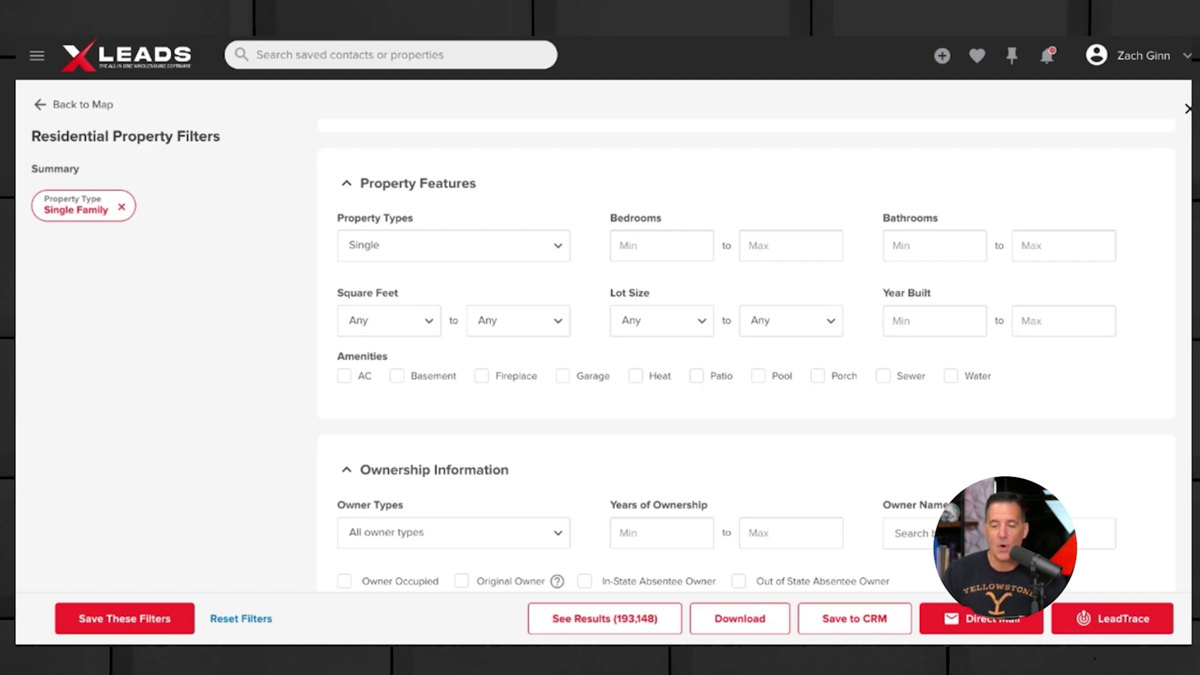
- Set the Owner Type filter to Individual
{"action": "scroll", "coordinate": [913, 325], "scroll_direction": "down", "scroll_amount": 1}
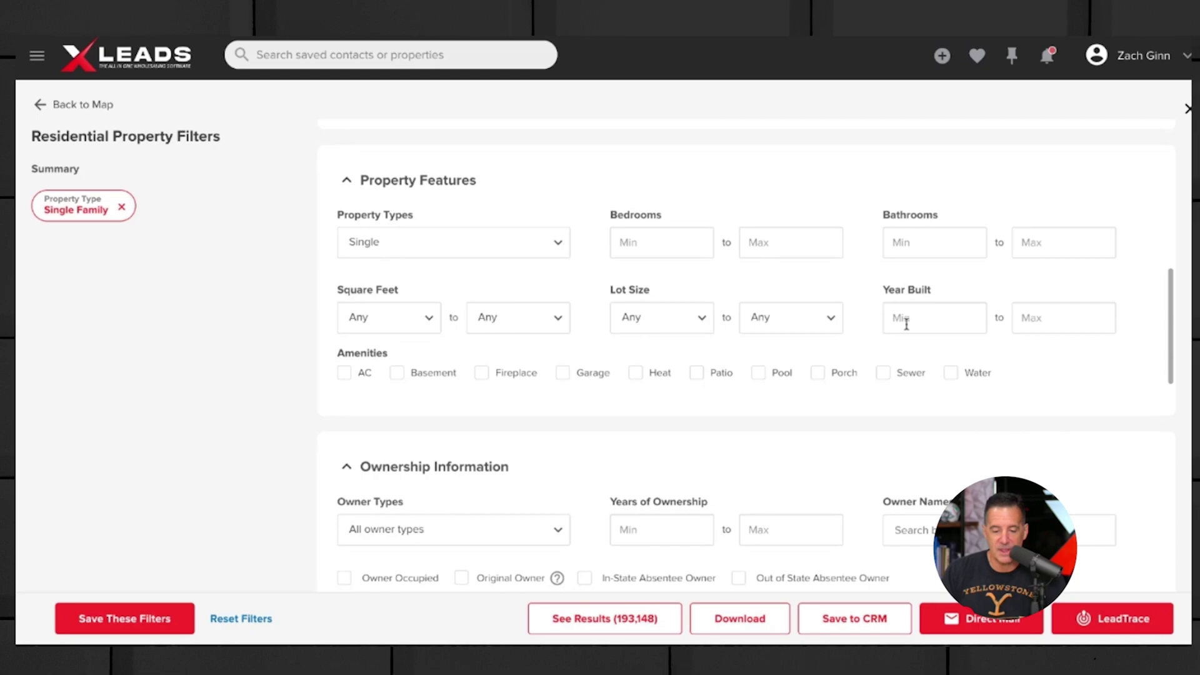
{"action": "scroll", "coordinate": [922, 331], "scroll_direction": "down", "scroll_amount": 4}
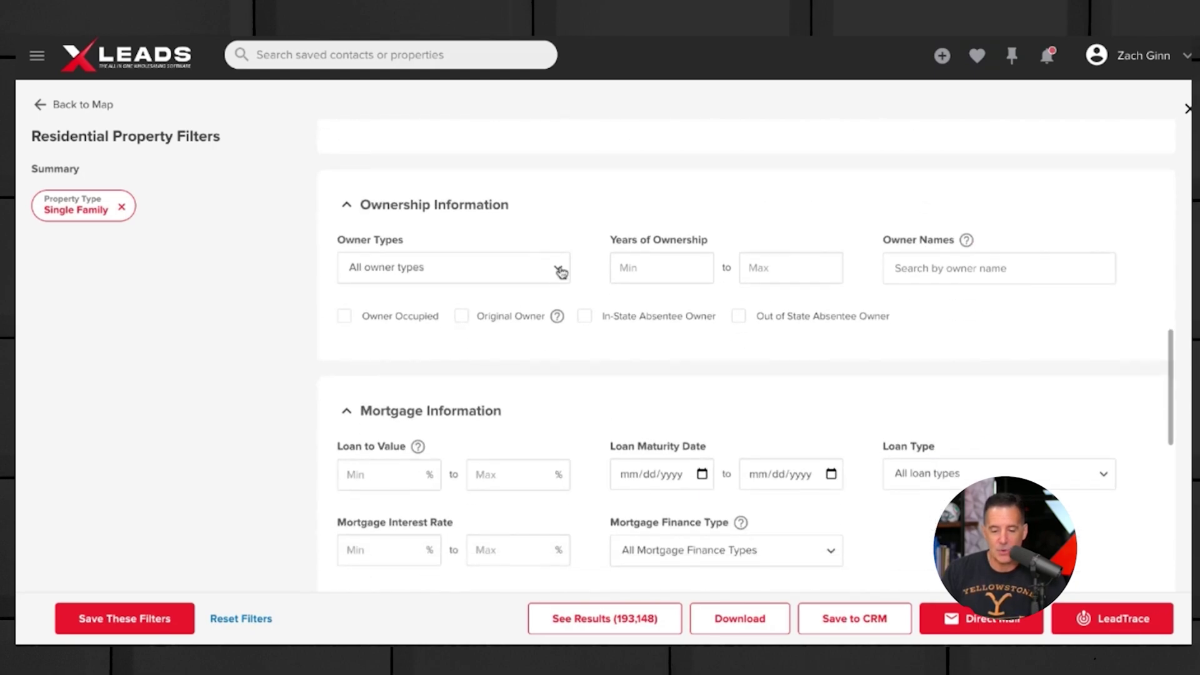
{"action": "left_click", "coordinate": [560, 271]}
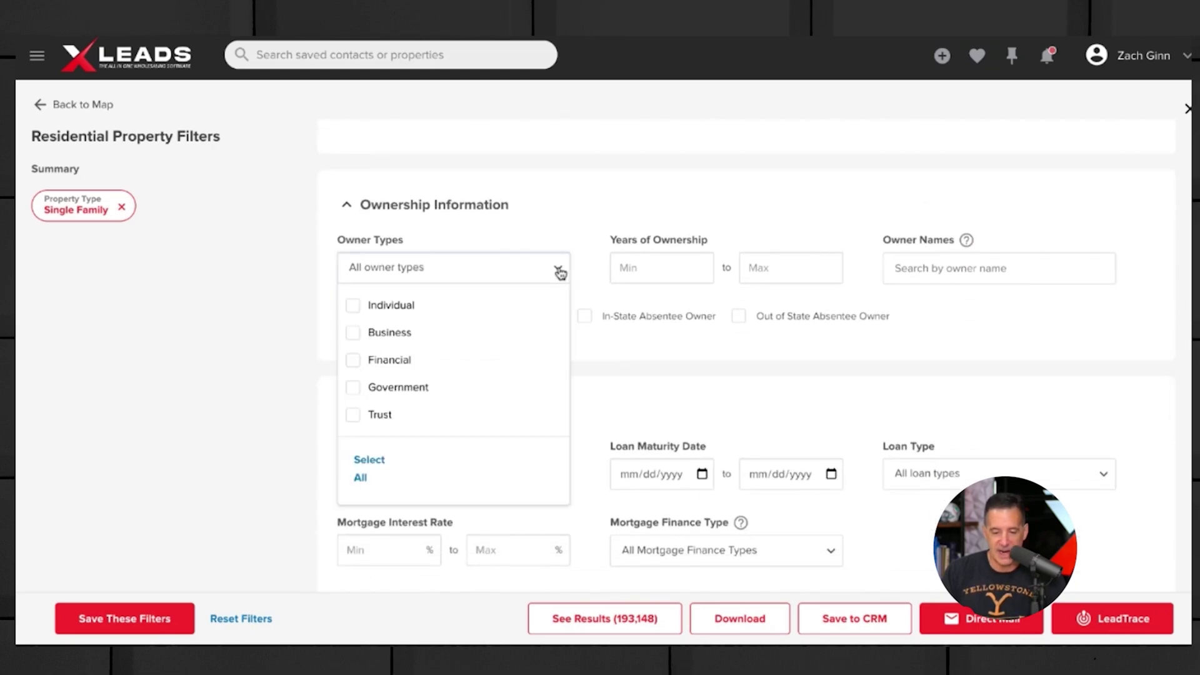
{"action": "left_click", "coordinate": [355, 306]}
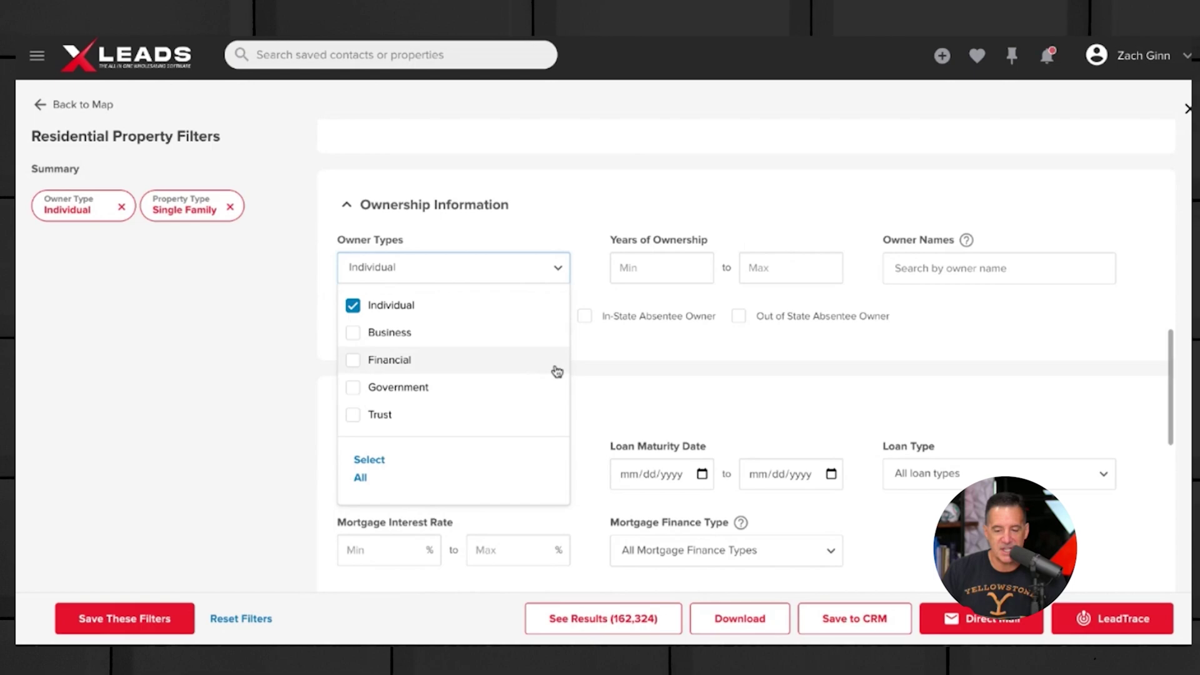
- Set Years of Ownership from 5 to 30, leaving 90,392 results
{"action": "left_click", "coordinate": [641, 267]}
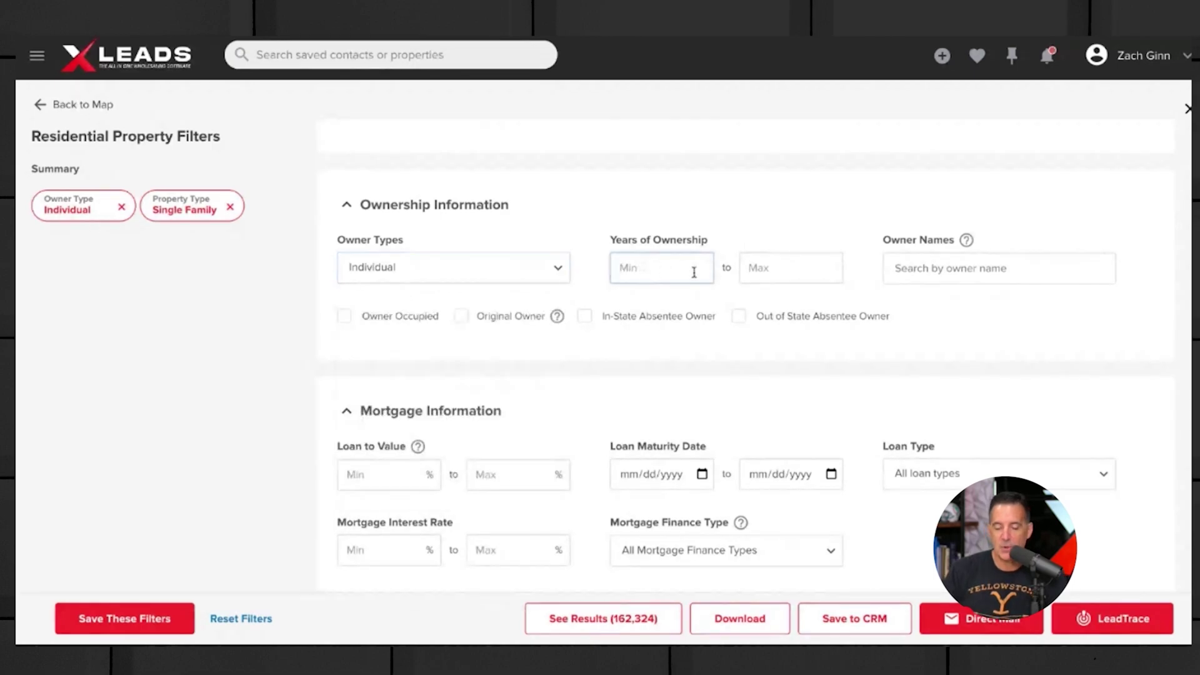
{"action": "type", "text": "5"}
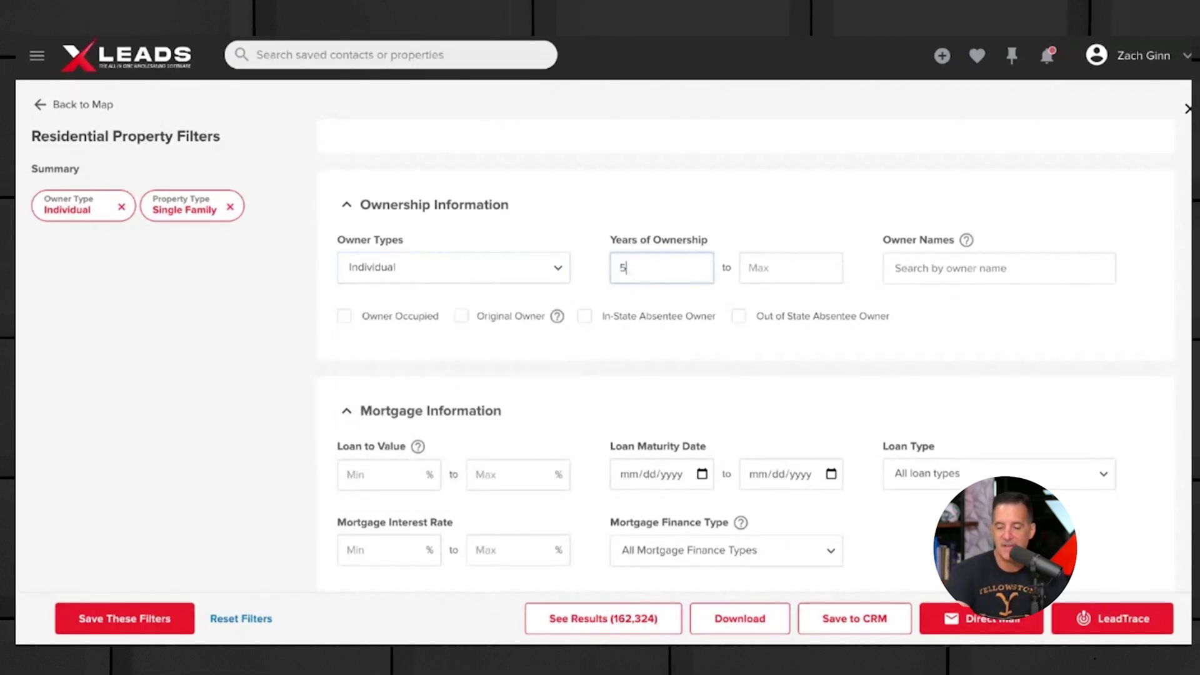
{"action": "left_click", "coordinate": [762, 268]}
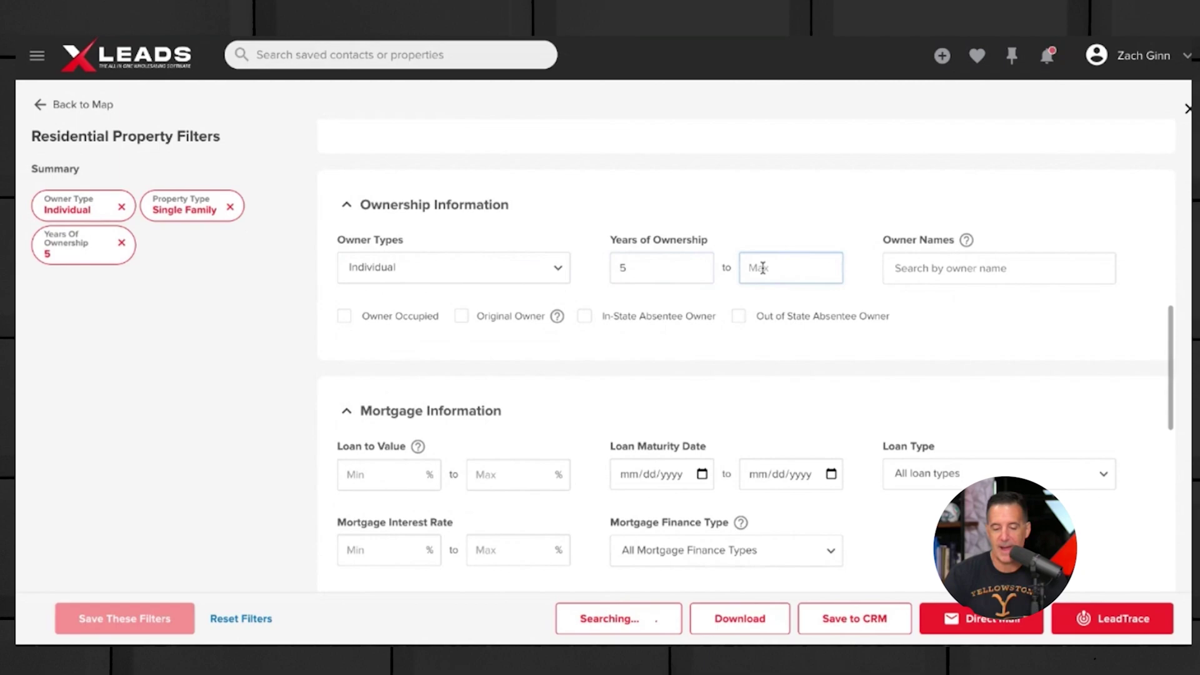
{"action": "type", "text": "0"}
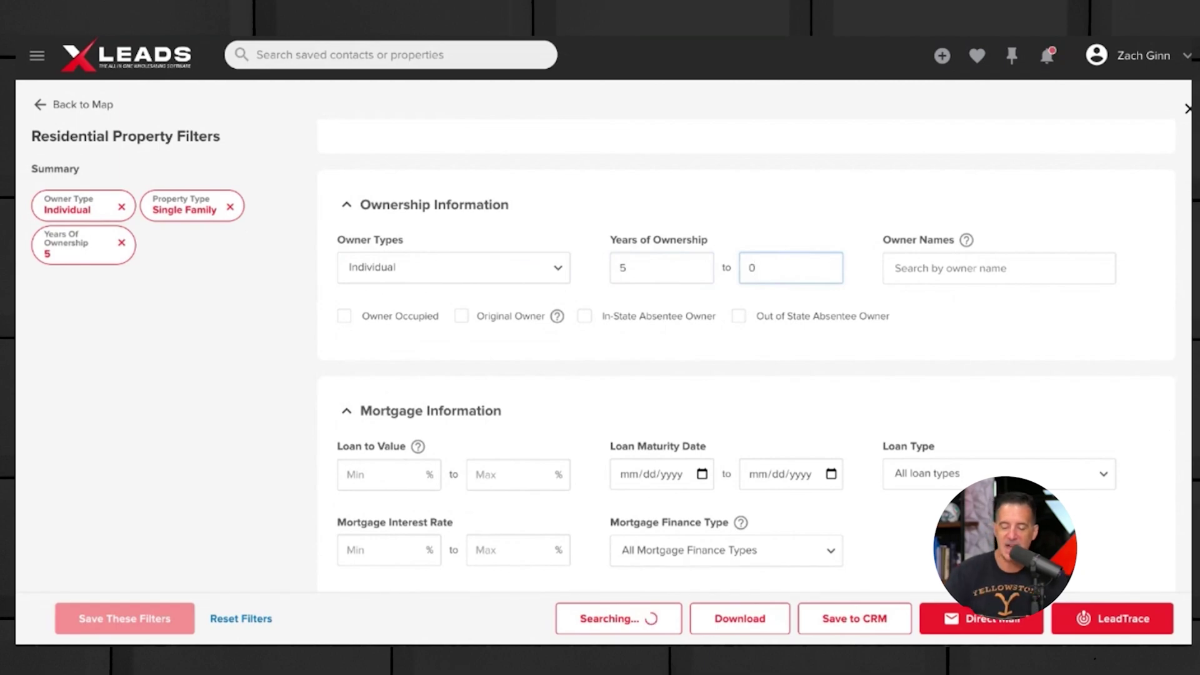
{"action": "key", "text": "BackSpace"}
{"action": "type", "text": "3"}
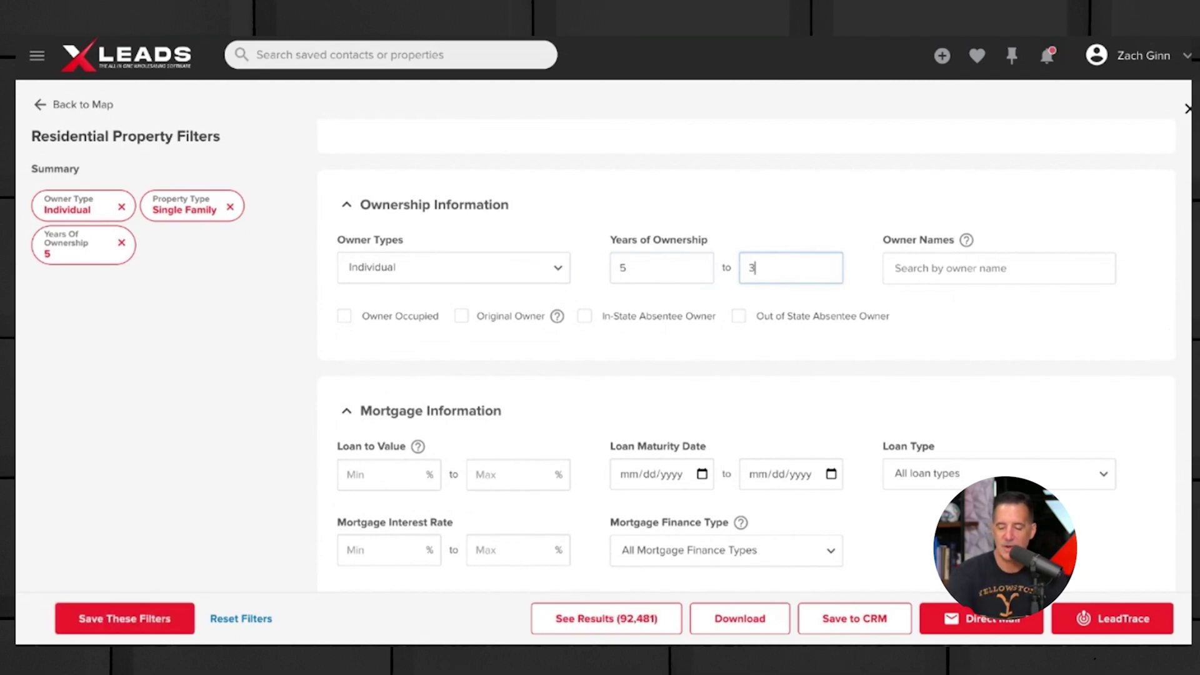
{"action": "type", "text": "0"}
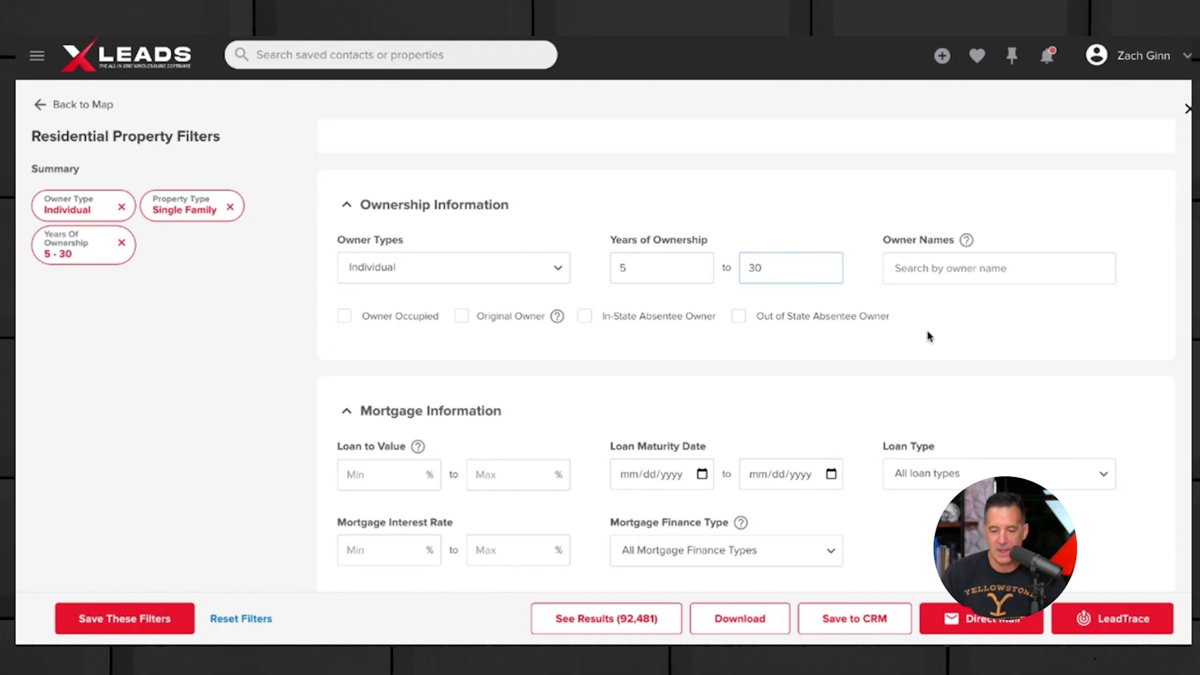
{"action": "left_click", "coordinate": [927, 335]}
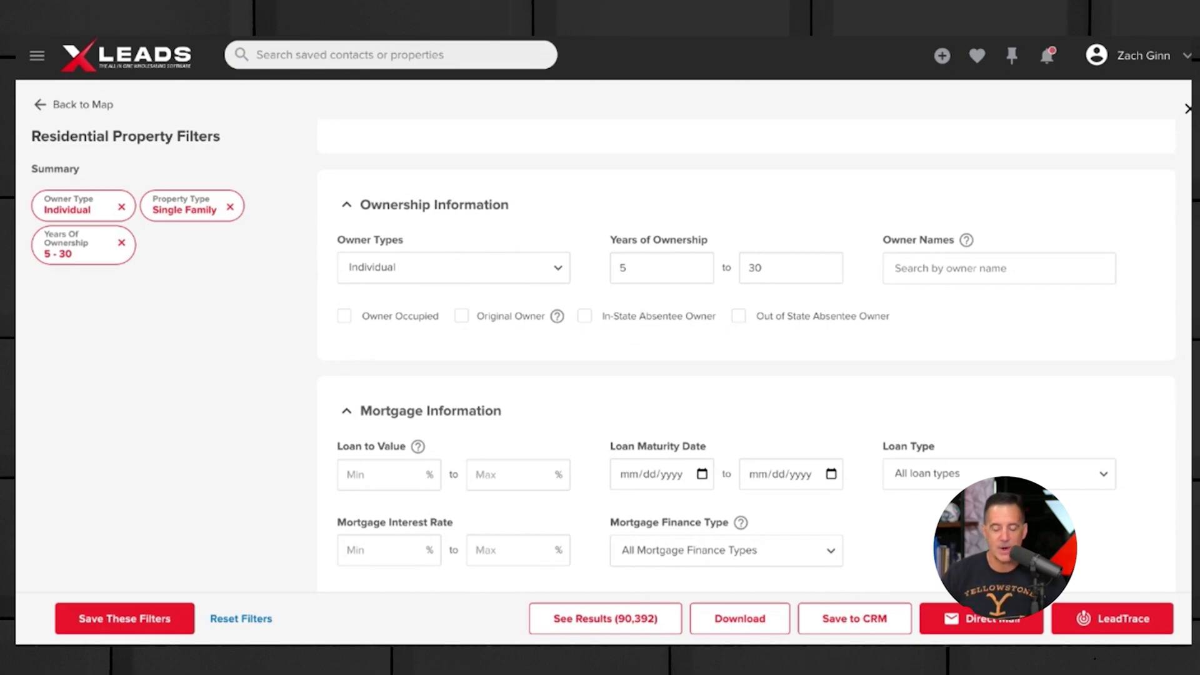
- Enter a Loan to Value minimum of 0 and view the matching leads on the map
{"action": "scroll", "coordinate": [603, 329], "scroll_direction": "down", "scroll_amount": 1}
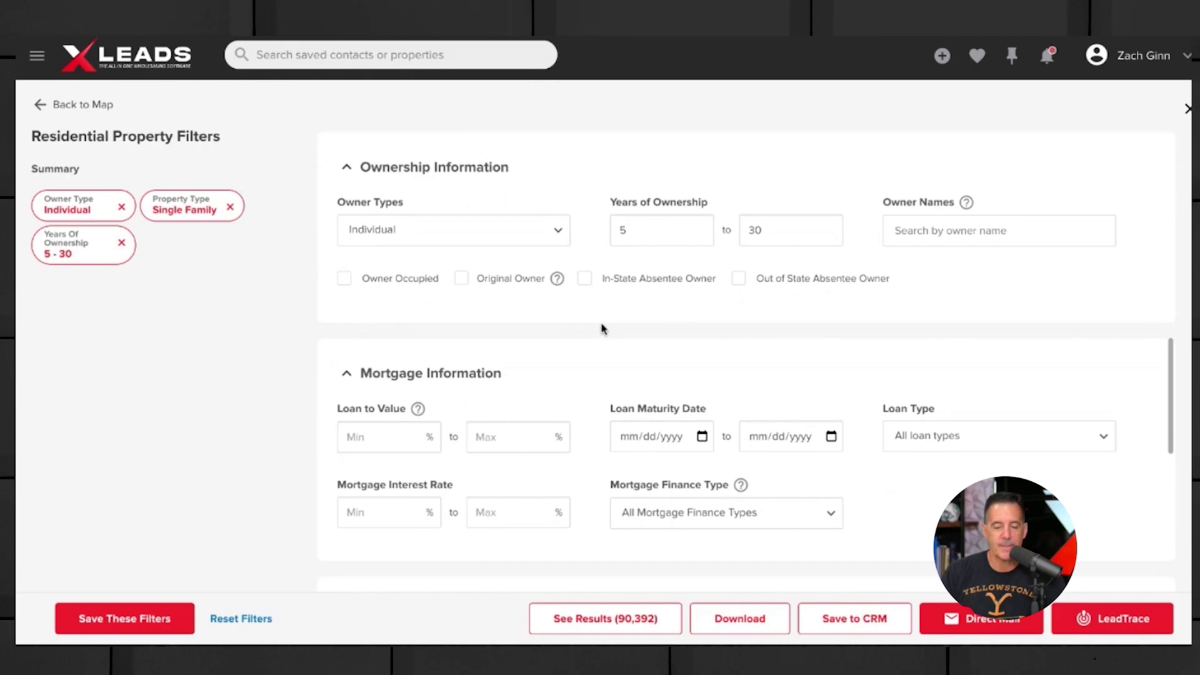
{"action": "scroll", "coordinate": [603, 328], "scroll_direction": "down", "scroll_amount": 2}
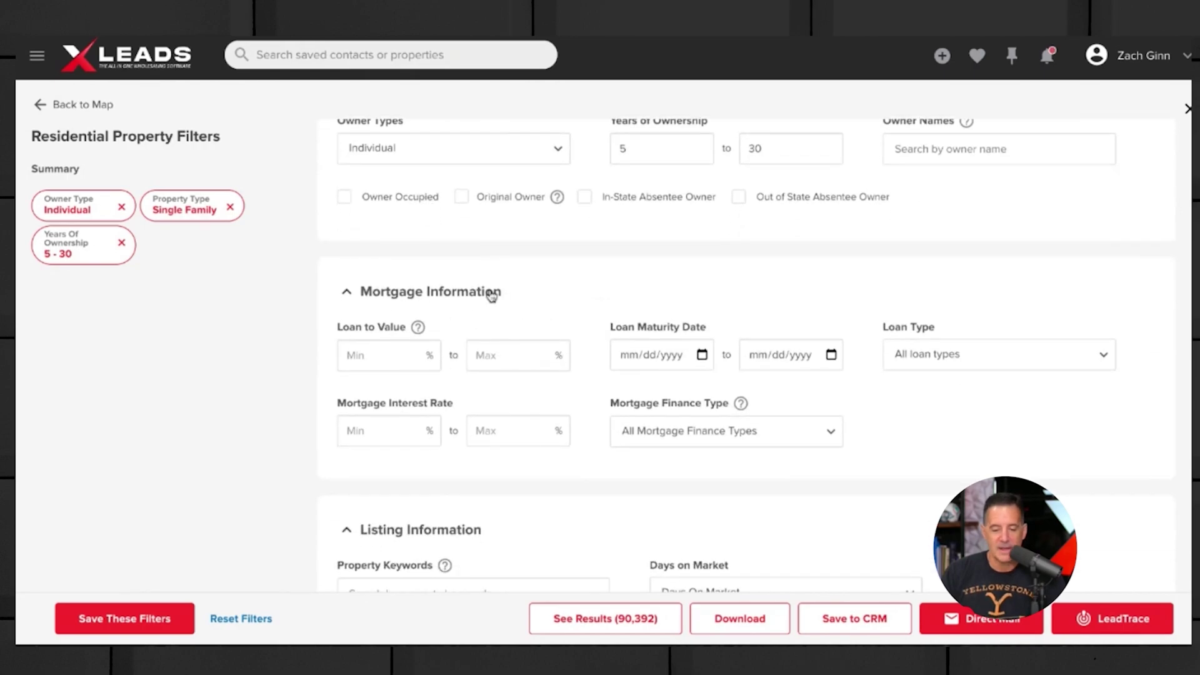
{"action": "scroll", "coordinate": [558, 288], "scroll_direction": "down", "scroll_amount": 1}
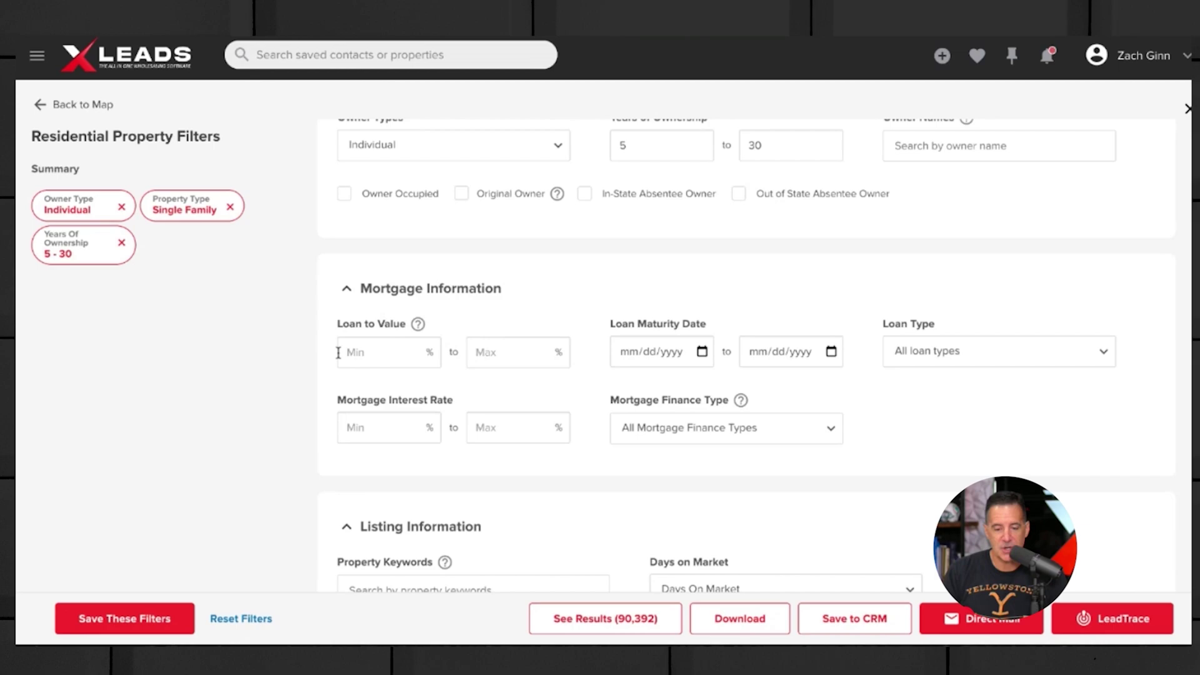
{"action": "left_click", "coordinate": [361, 350]}
{"action": "type", "text": "0"}
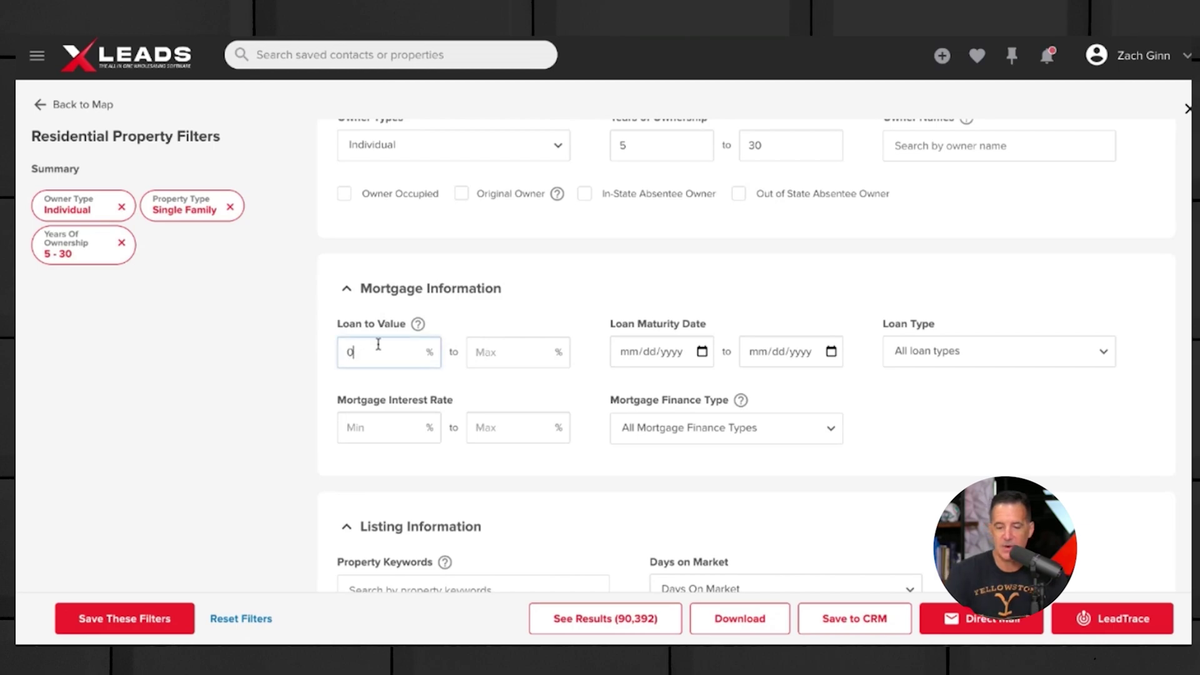
{"action": "left_click", "coordinate": [493, 350]}
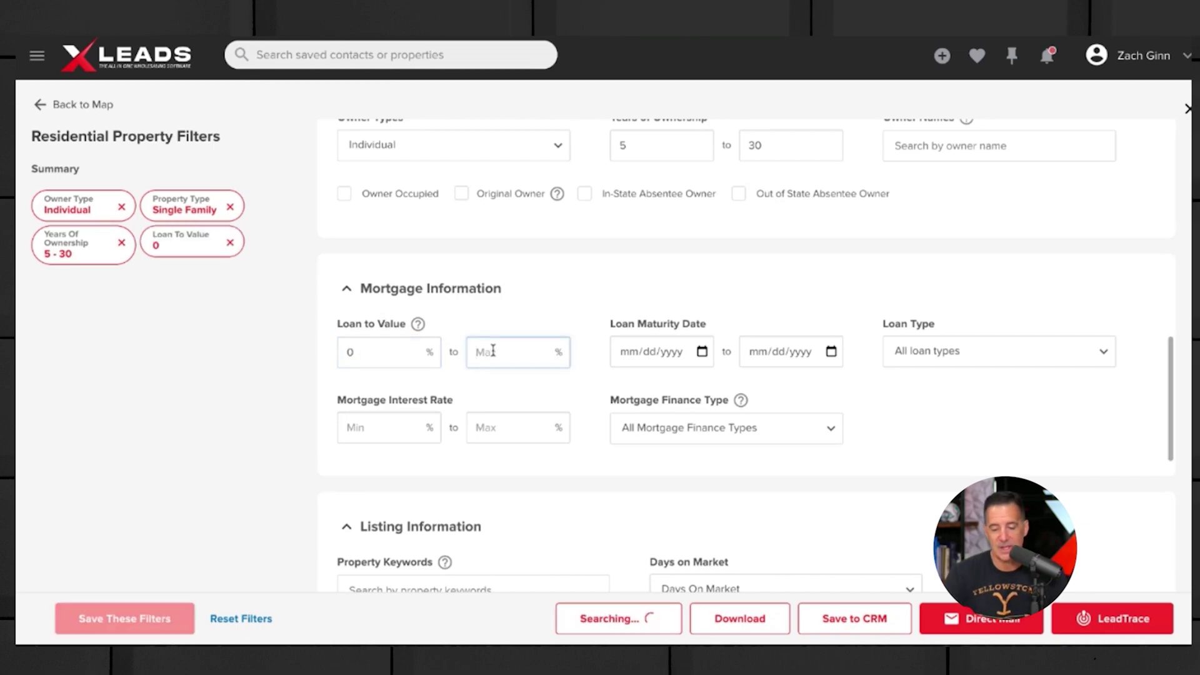
{"action": "type", "text": "60"}
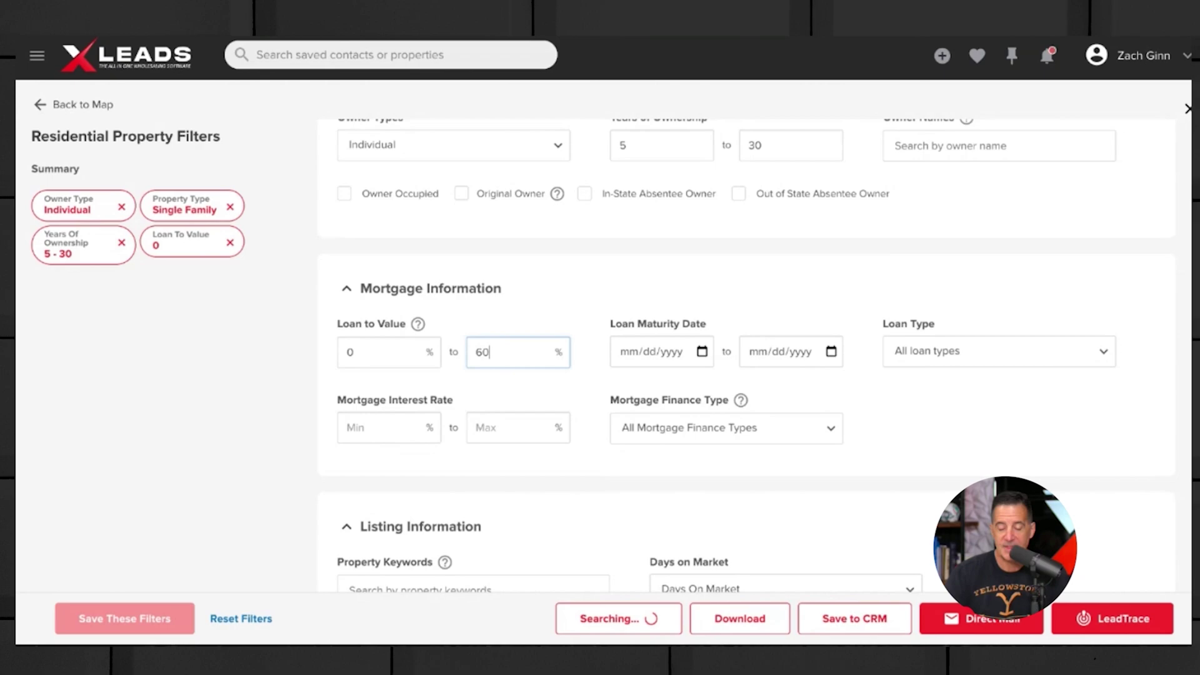
{"action": "key", "text": "BackSpace"}
{"action": "key", "text": "BackSpace"}
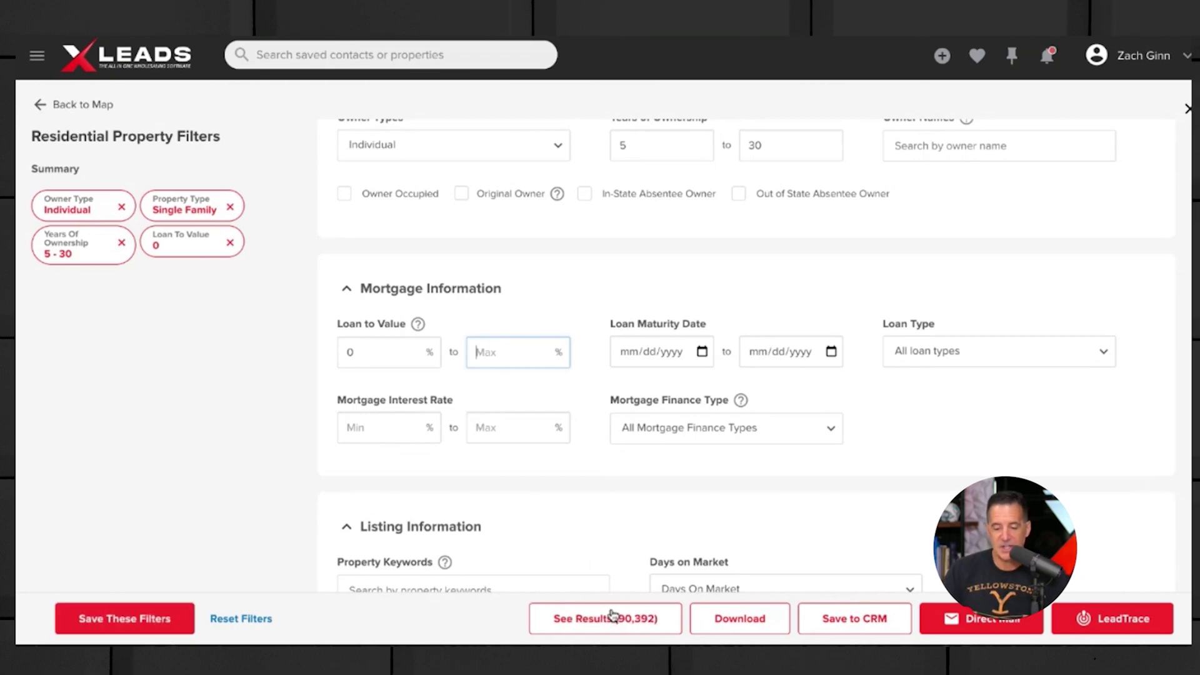
{"action": "left_click", "coordinate": [629, 582]}
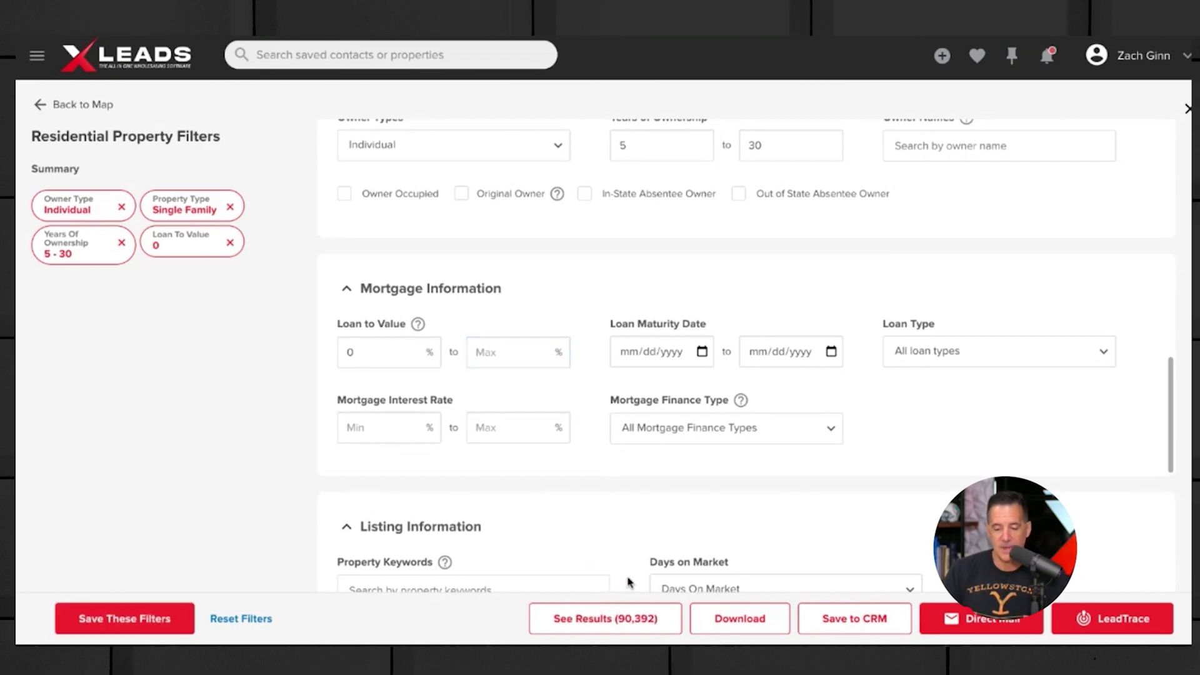
{"action": "left_click", "coordinate": [599, 621]}
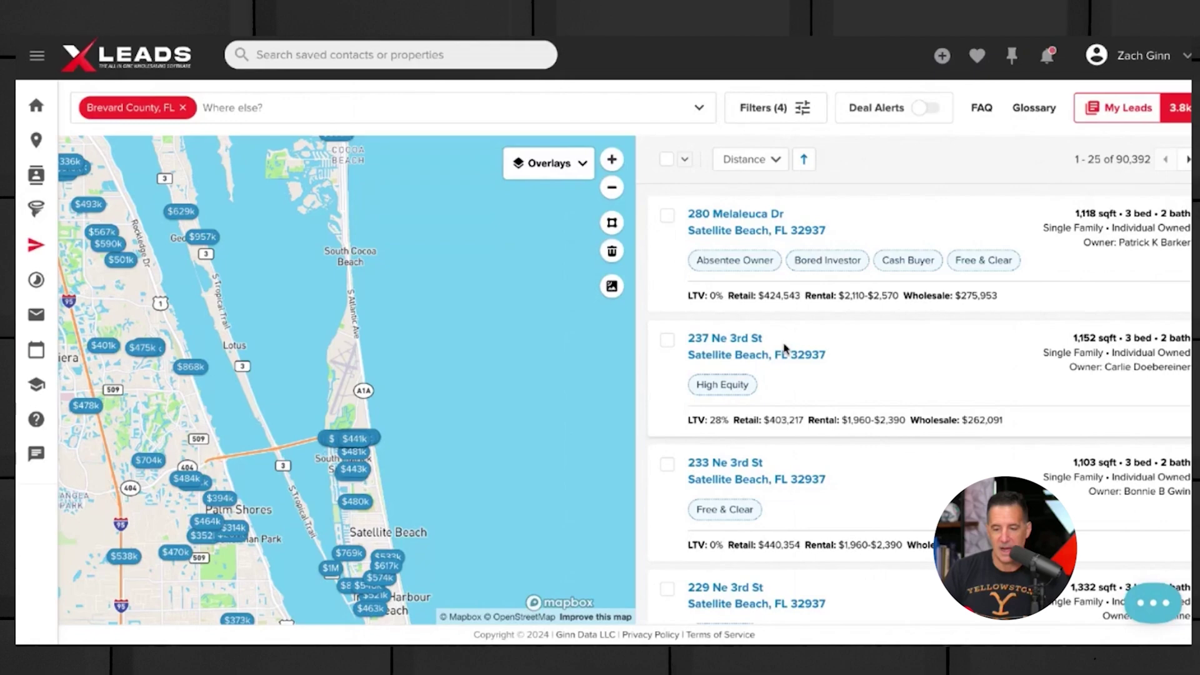
- Back in the filters, set the Loan to Value maximum to 60 and collapse Listing Information
{"action": "left_click", "coordinate": [777, 112]}
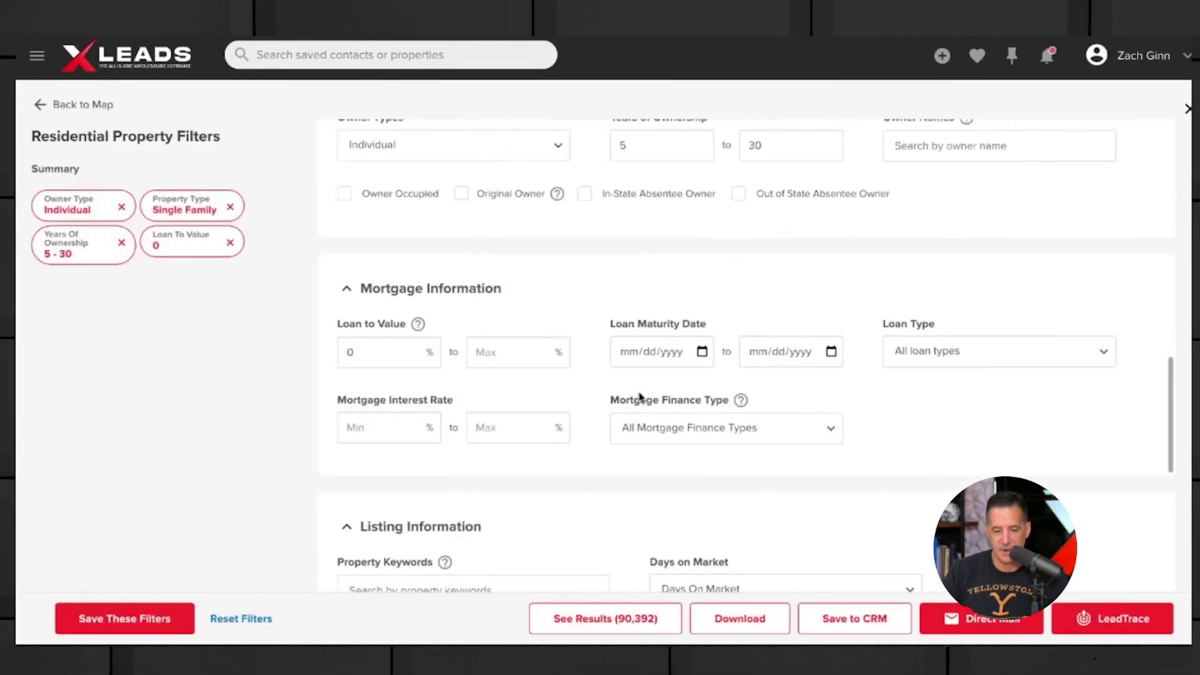
{"action": "left_click", "coordinate": [507, 350]}
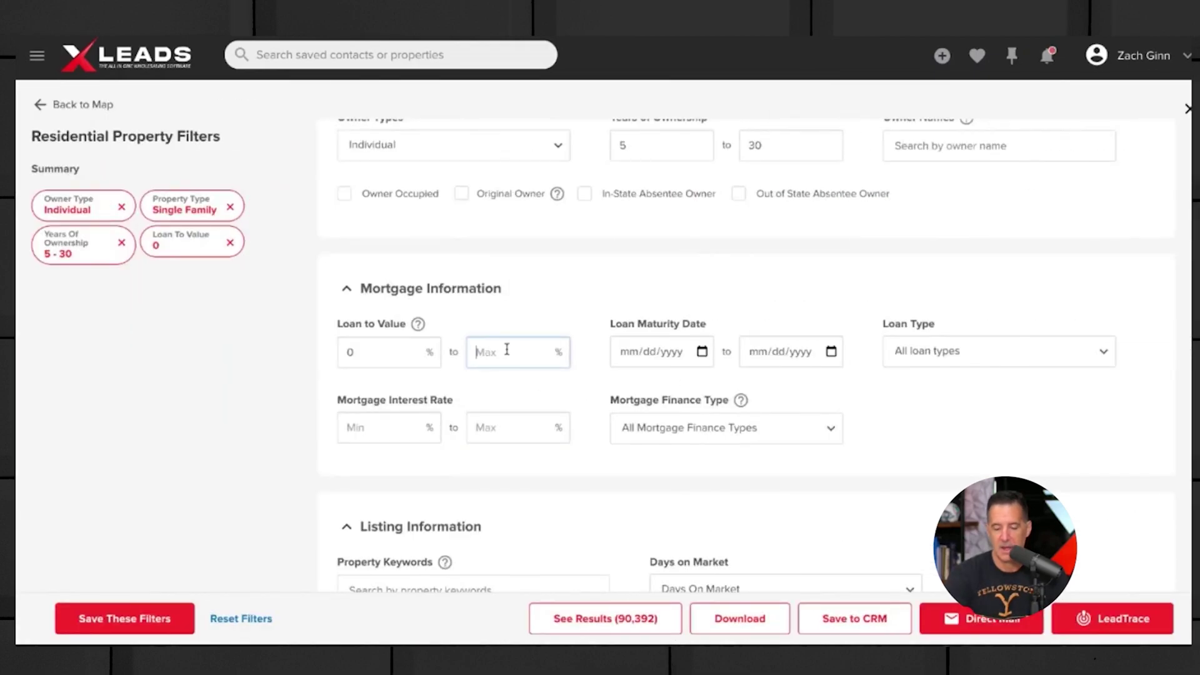
{"action": "type", "text": "60"}
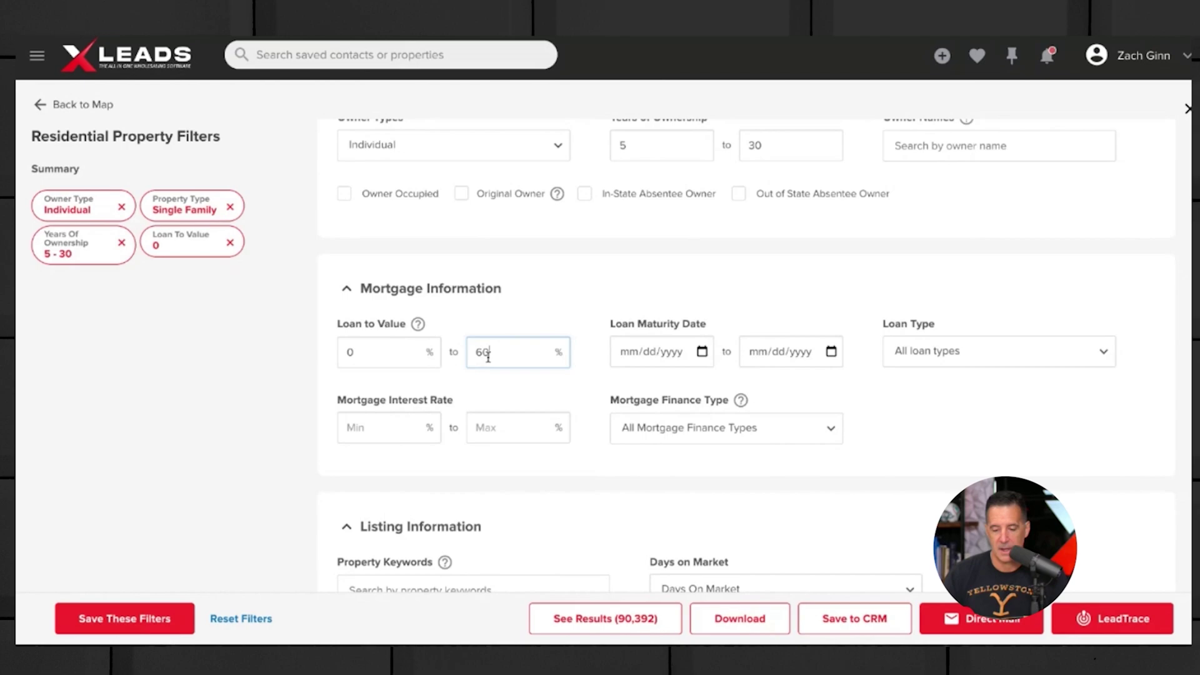
{"action": "left_click", "coordinate": [614, 522]}
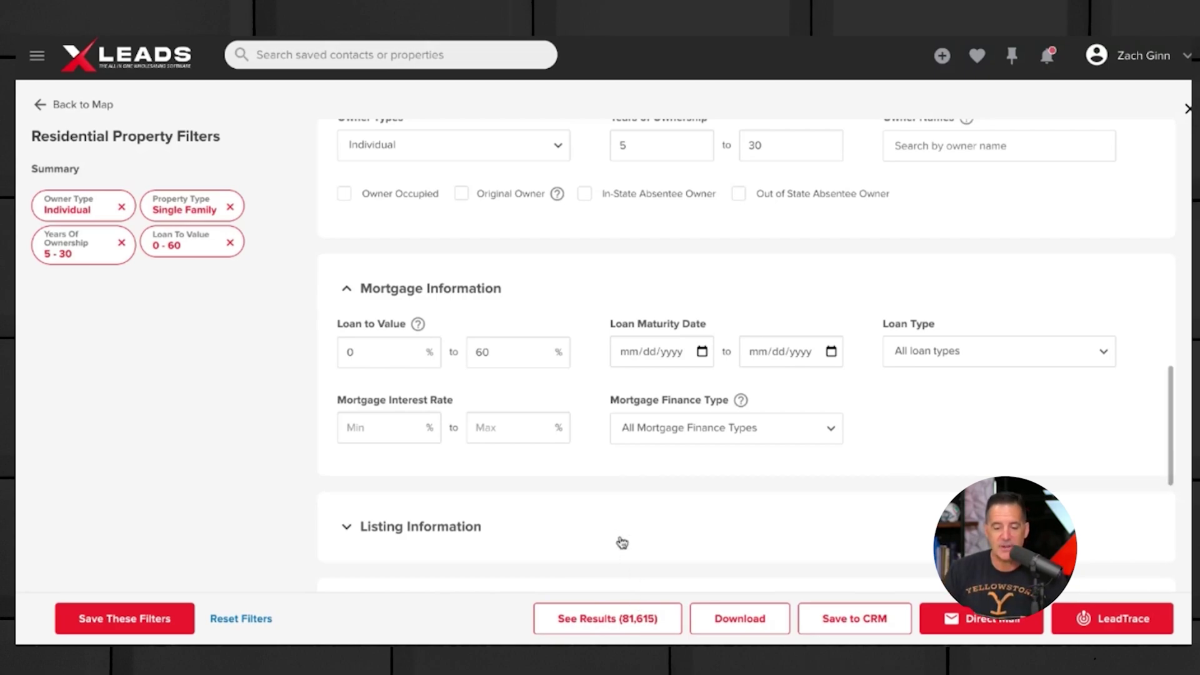
- Change the Years of Ownership minimum from 5 to 6, giving a 6–30 range and 75,086 results
{"action": "scroll", "coordinate": [631, 463], "scroll_direction": "down", "scroll_amount": 5}
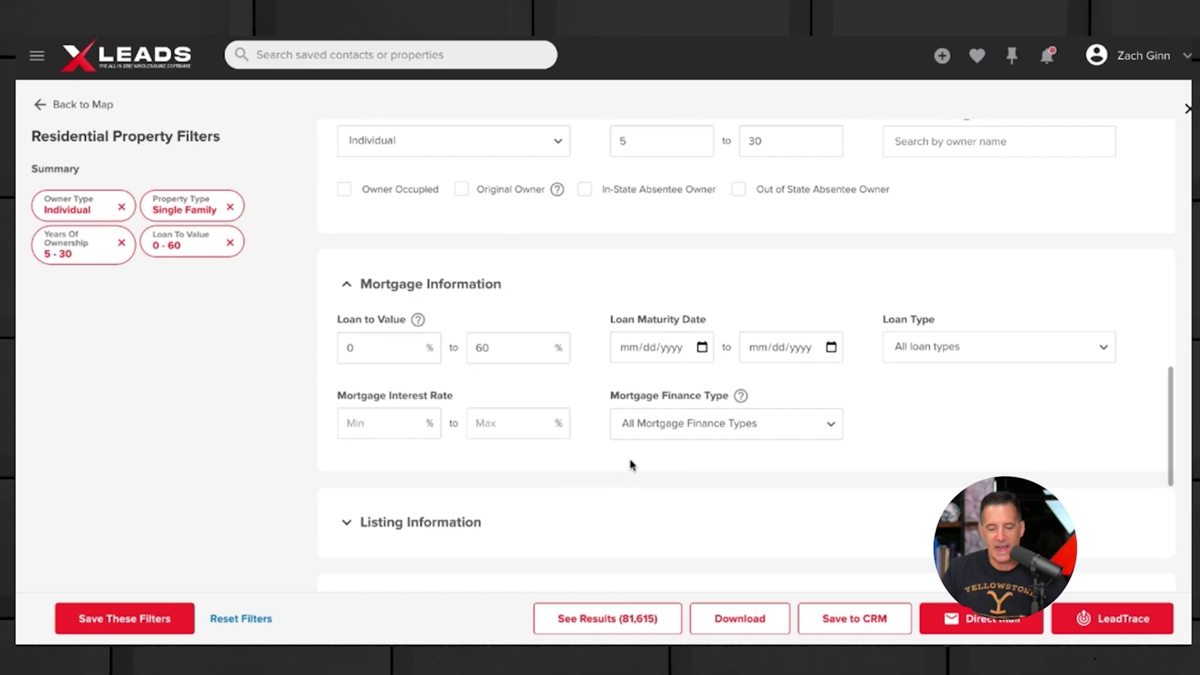
{"action": "scroll", "coordinate": [635, 463], "scroll_direction": "up", "scroll_amount": 10}
{"action": "scroll", "coordinate": [632, 462], "scroll_direction": "up", "scroll_amount": 5}
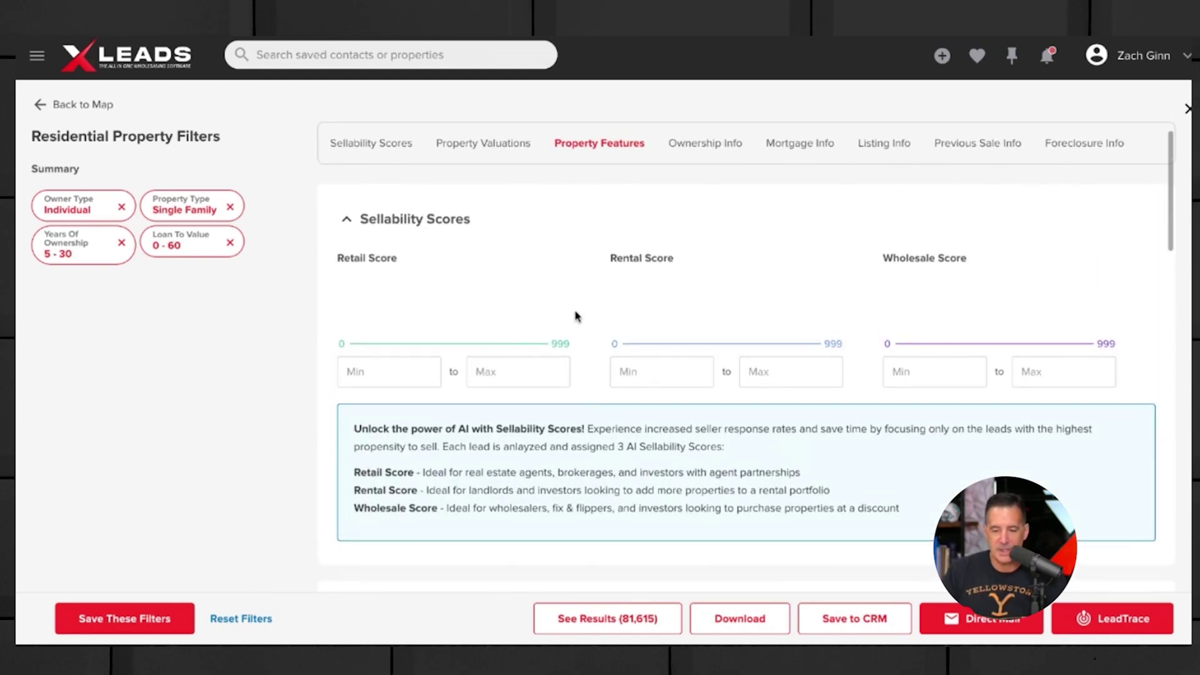
{"action": "left_click", "coordinate": [701, 155]}
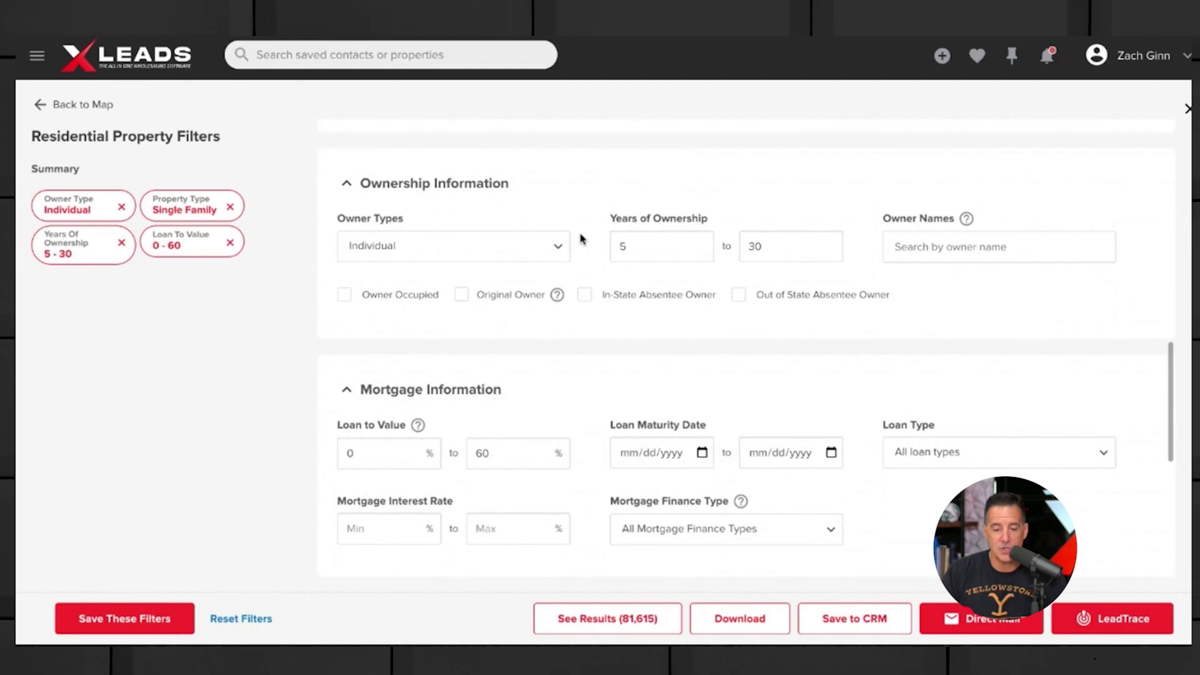
{"action": "left_click", "coordinate": [562, 248]}
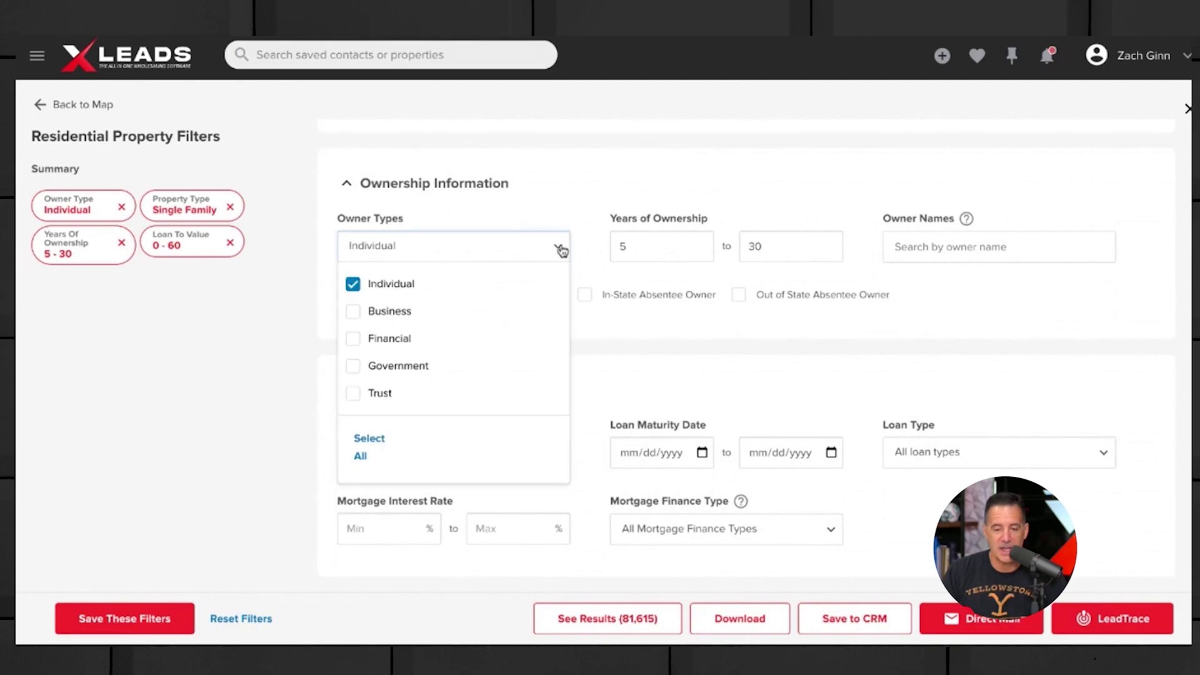
{"action": "left_click", "coordinate": [637, 273]}
{"action": "double_click", "coordinate": [638, 248]}
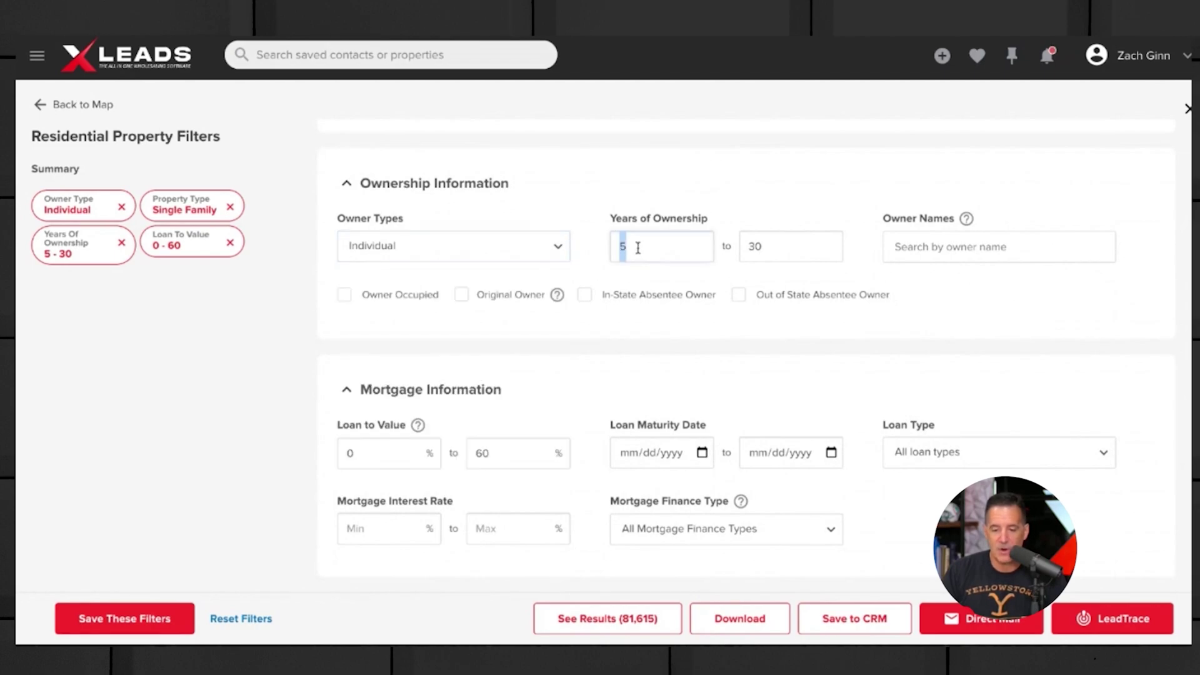
{"action": "type", "text": "6"}
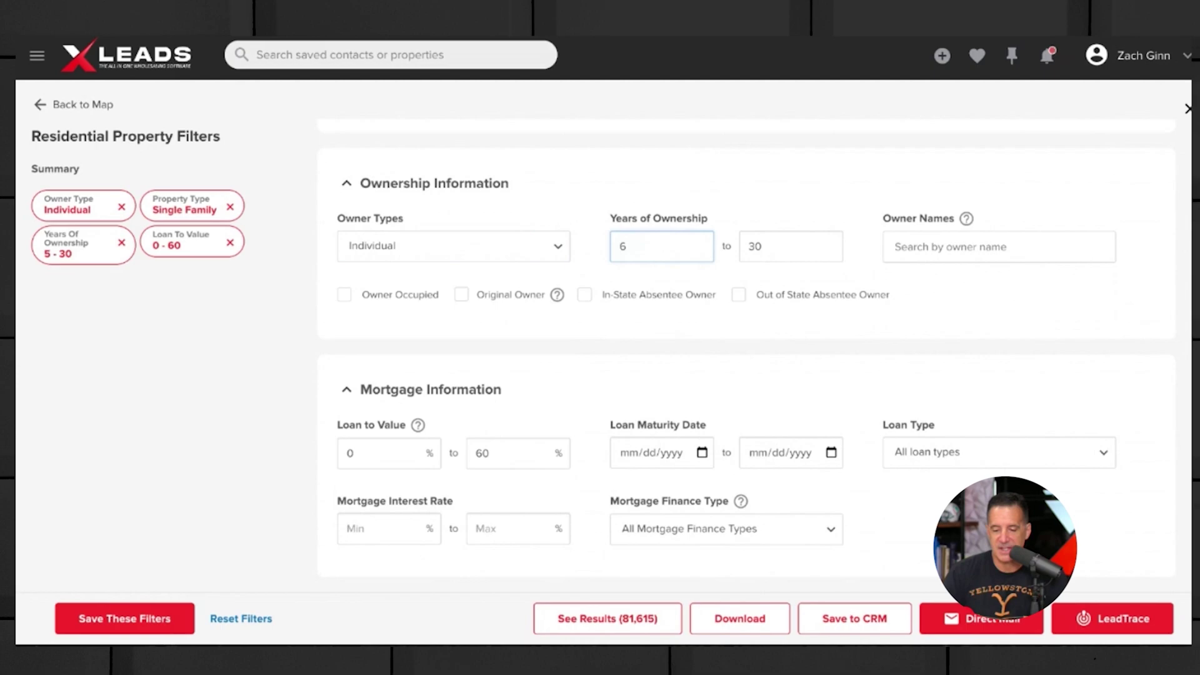
{"action": "left_click", "coordinate": [642, 371]}
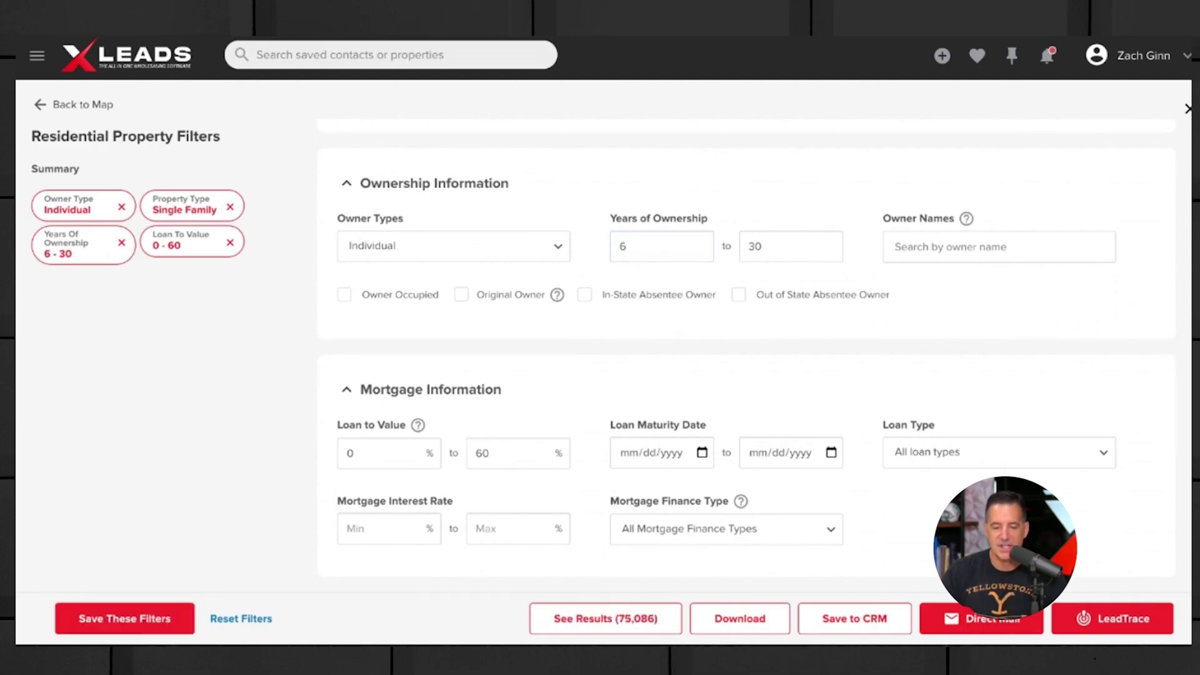
{"action": "scroll", "coordinate": [745, 350], "scroll_direction": "up", "scroll_amount": 5}
- Set the Market Value maximum to 250000 under Property Valuations
{"action": "scroll", "coordinate": [655, 359], "scroll_direction": "up", "scroll_amount": 5}
{"action": "scroll", "coordinate": [655, 359], "scroll_direction": "down", "scroll_amount": 3}
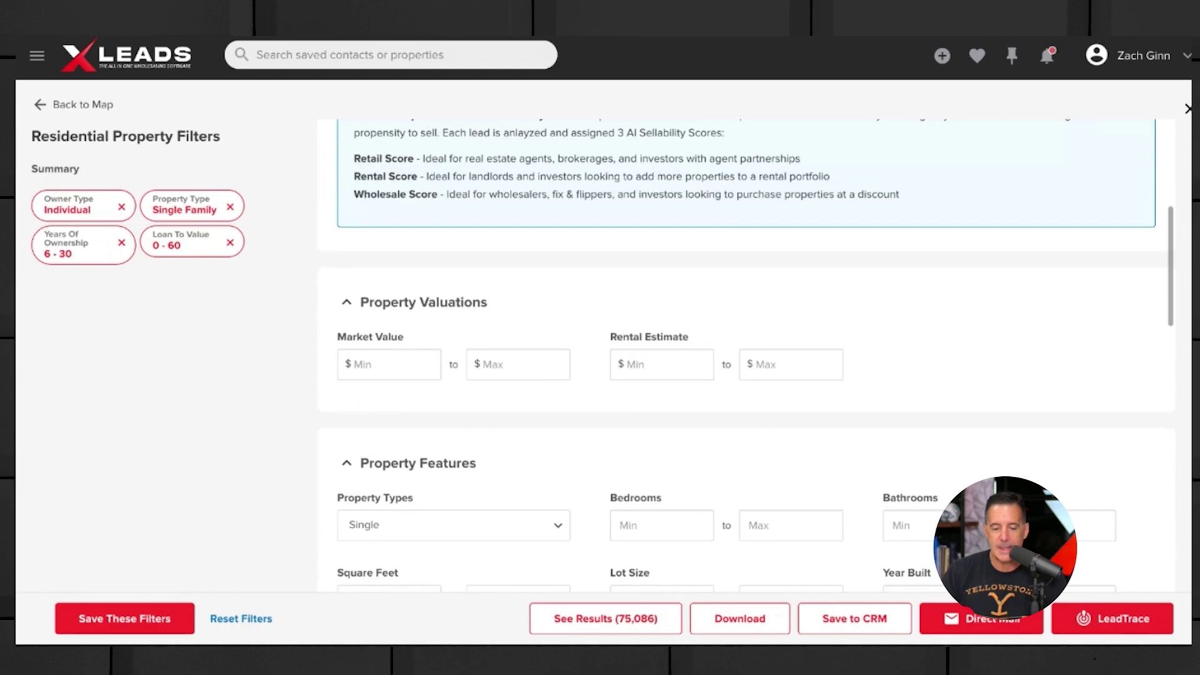
{"action": "scroll", "coordinate": [656, 363], "scroll_direction": "up", "scroll_amount": 3}
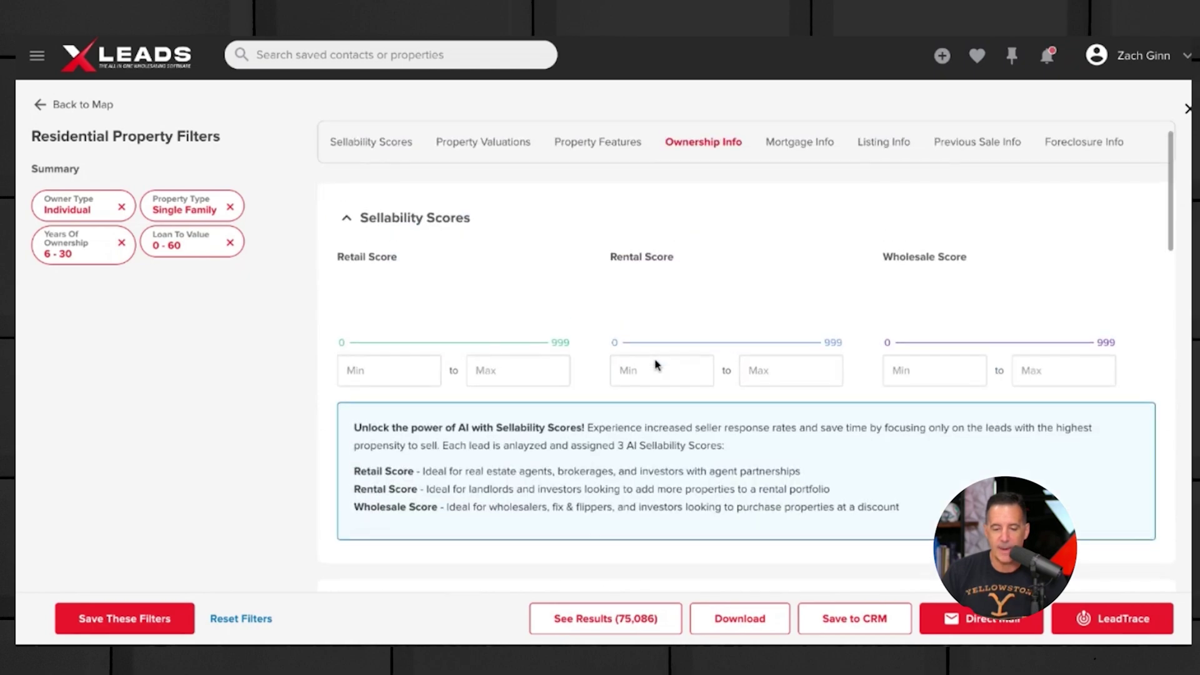
{"action": "left_click", "coordinate": [497, 145]}
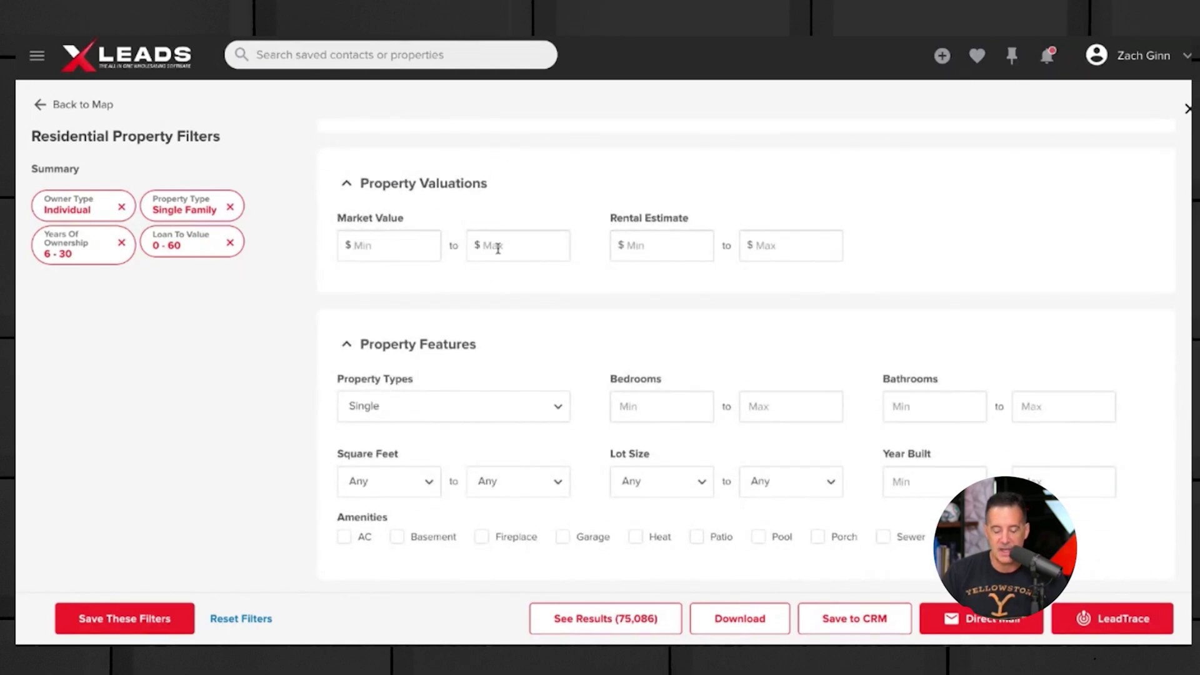
{"action": "left_click", "coordinate": [501, 246]}
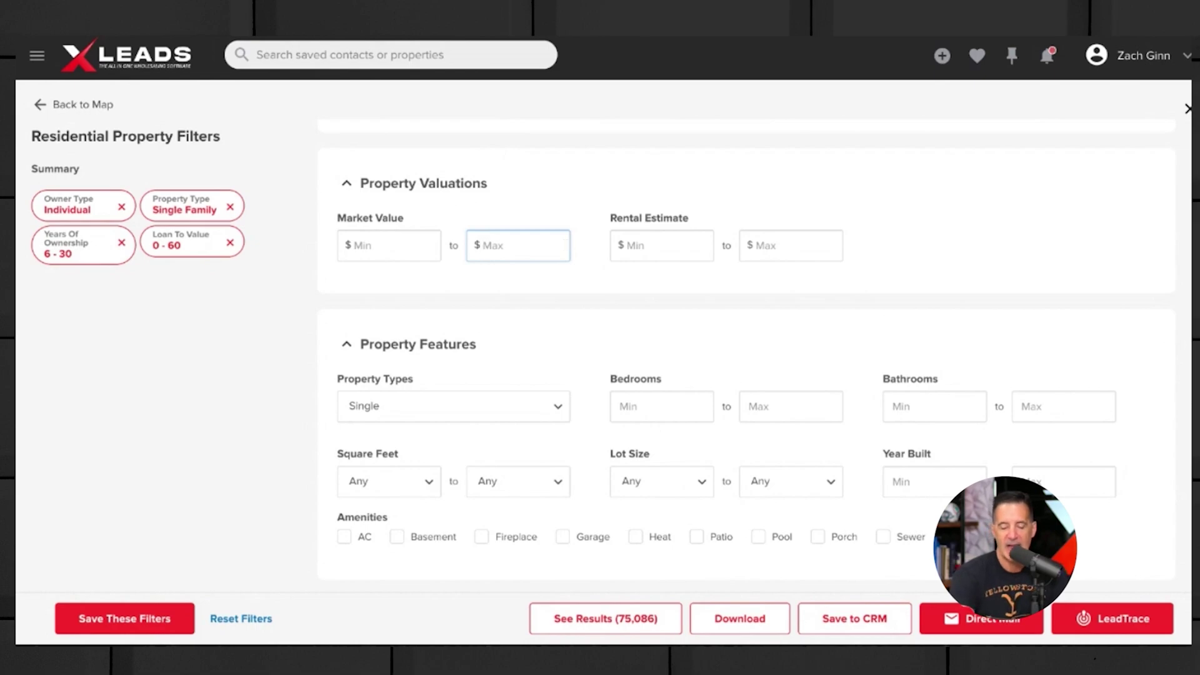
{"action": "type", "text": "250000"}
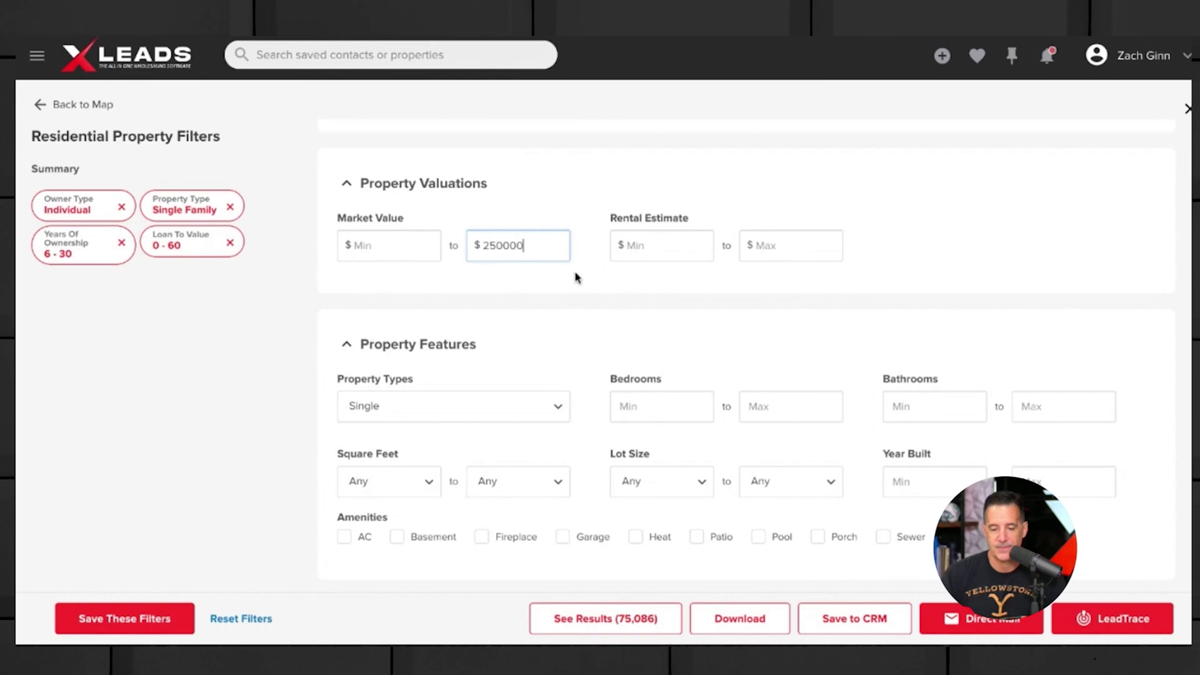
{"action": "left_click", "coordinate": [584, 348]}
{"action": "scroll", "coordinate": [586, 350], "scroll_direction": "down", "scroll_amount": 3}
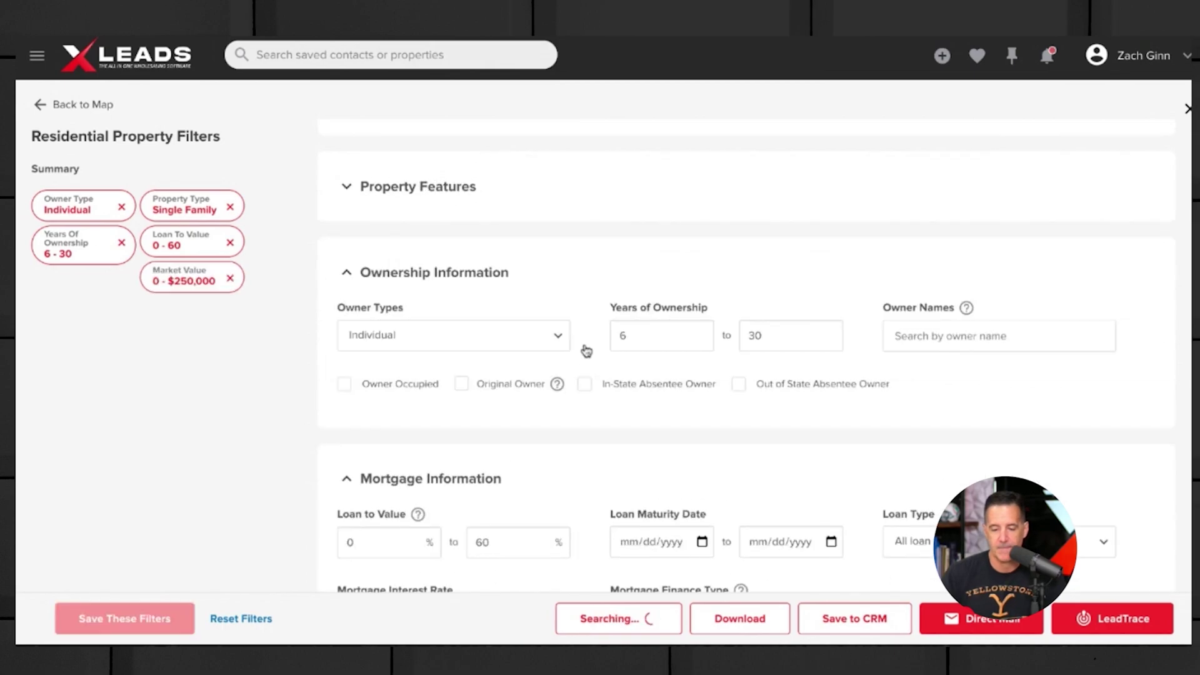
{"action": "scroll", "coordinate": [587, 620], "scroll_direction": "up", "scroll_amount": 3}
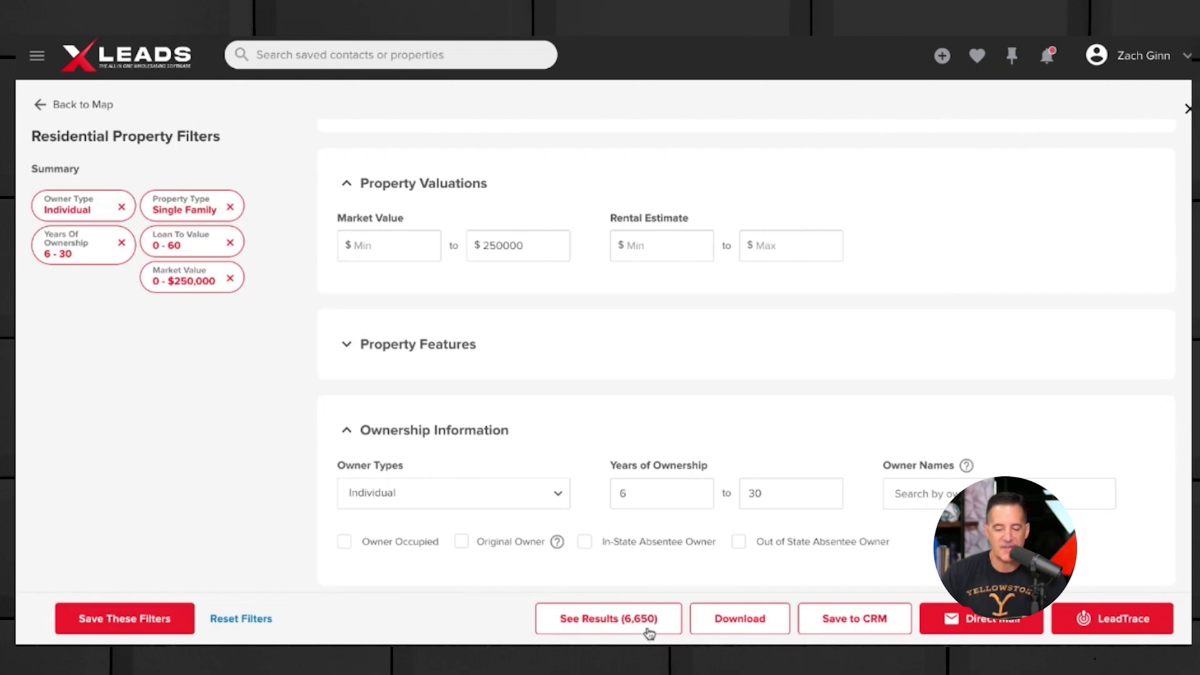
- Lower the Market Value maximum to 220000 and view the 3,002 matching leads
{"action": "double_click", "coordinate": [543, 238]}
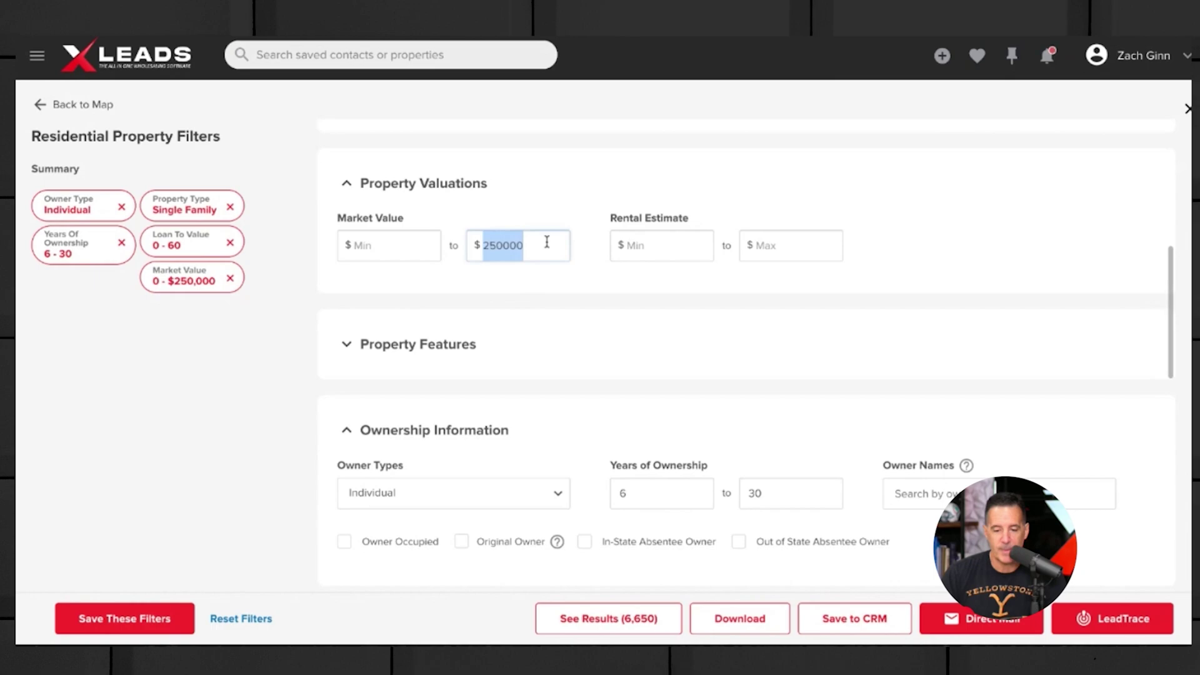
{"action": "type", "text": "22"}
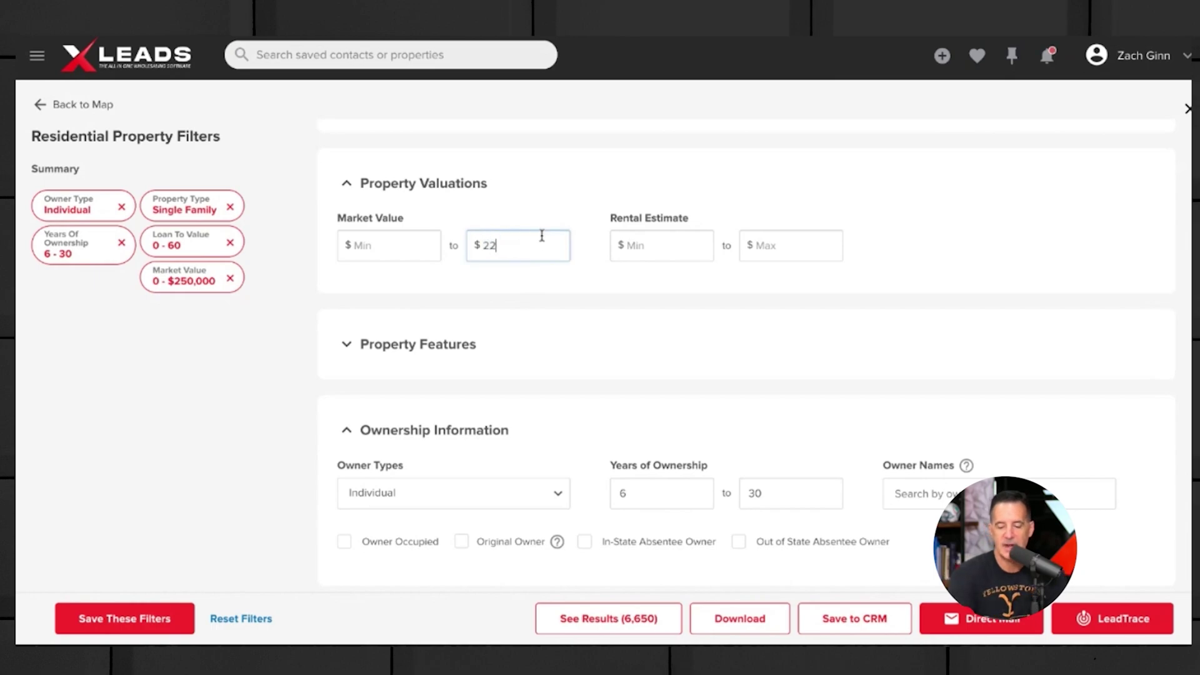
{"action": "type", "text": "0000"}
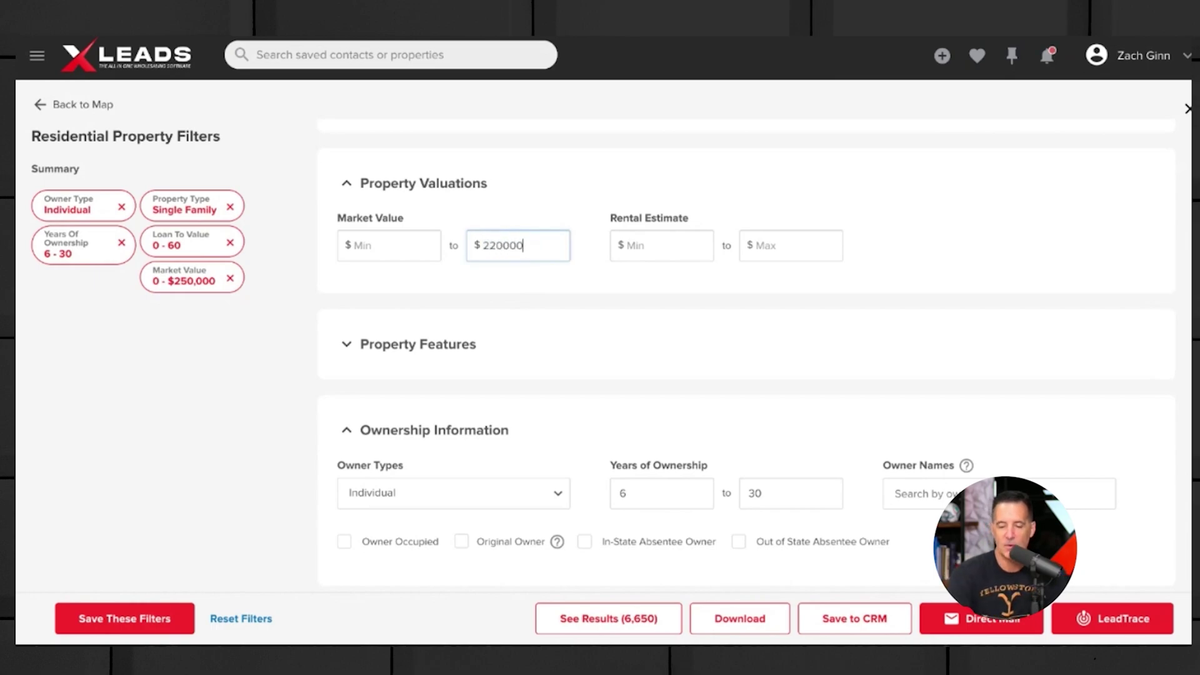
{"action": "left_click", "coordinate": [613, 363]}
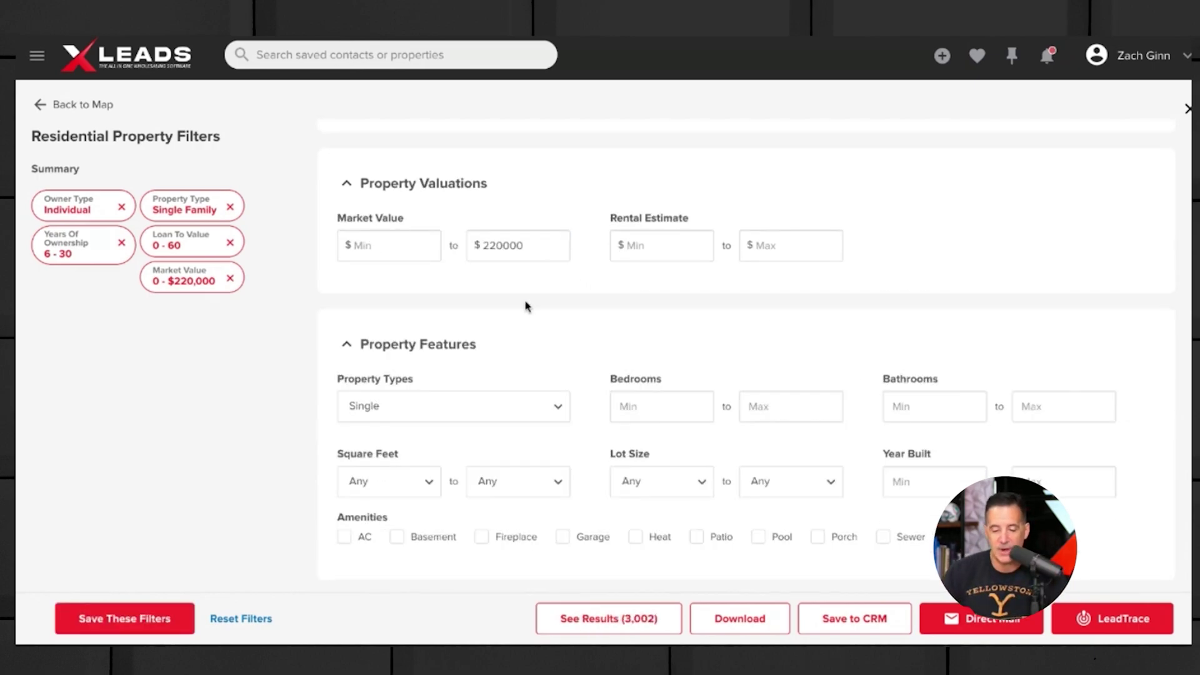
{"action": "left_click", "coordinate": [574, 618]}
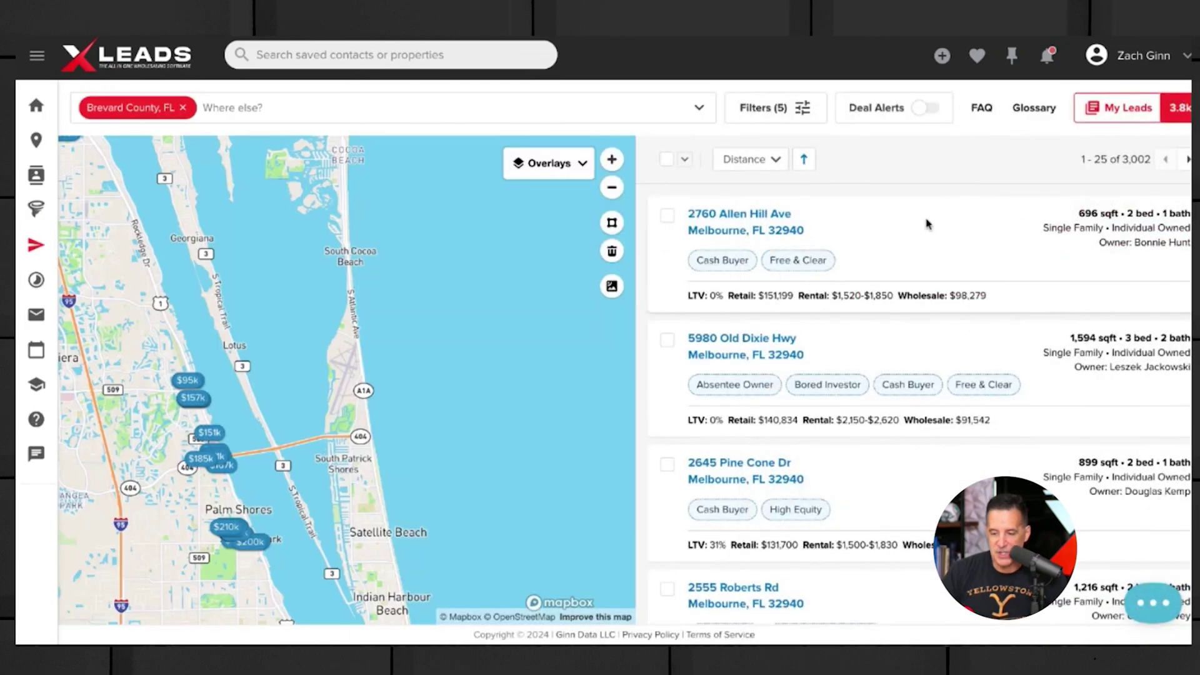
- Select all 3,002 filtered leads into My Leads, bringing that list to 6,841
{"action": "left_click", "coordinate": [686, 160]}
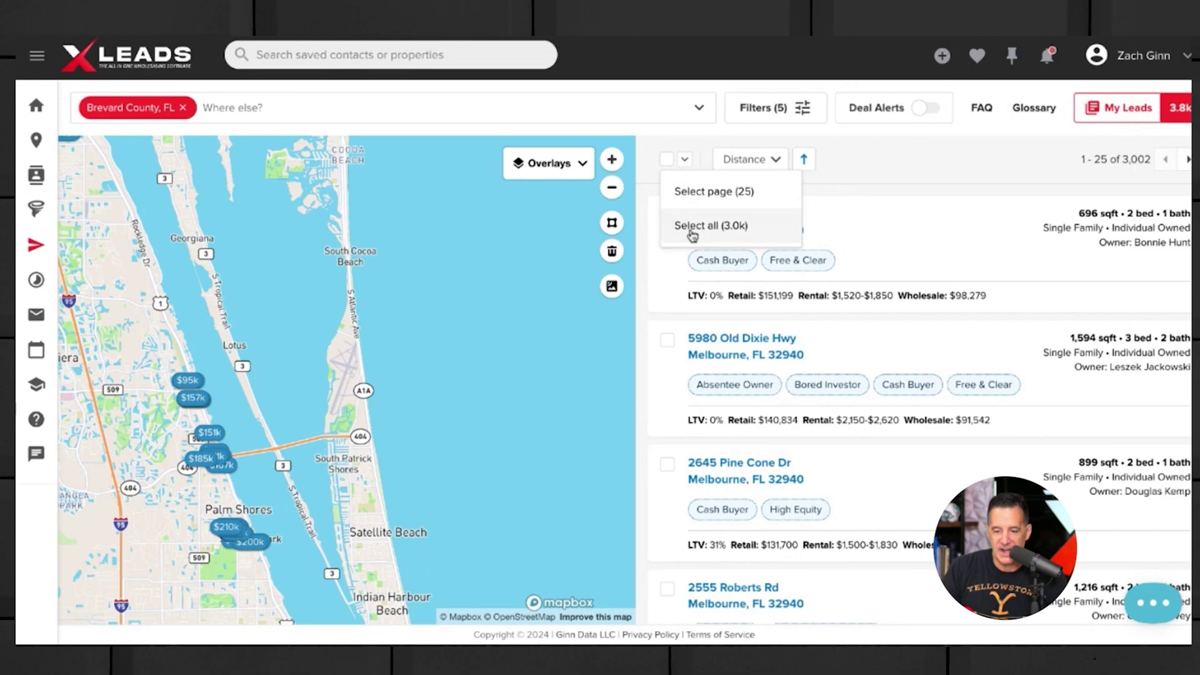
{"action": "left_click", "coordinate": [692, 231]}
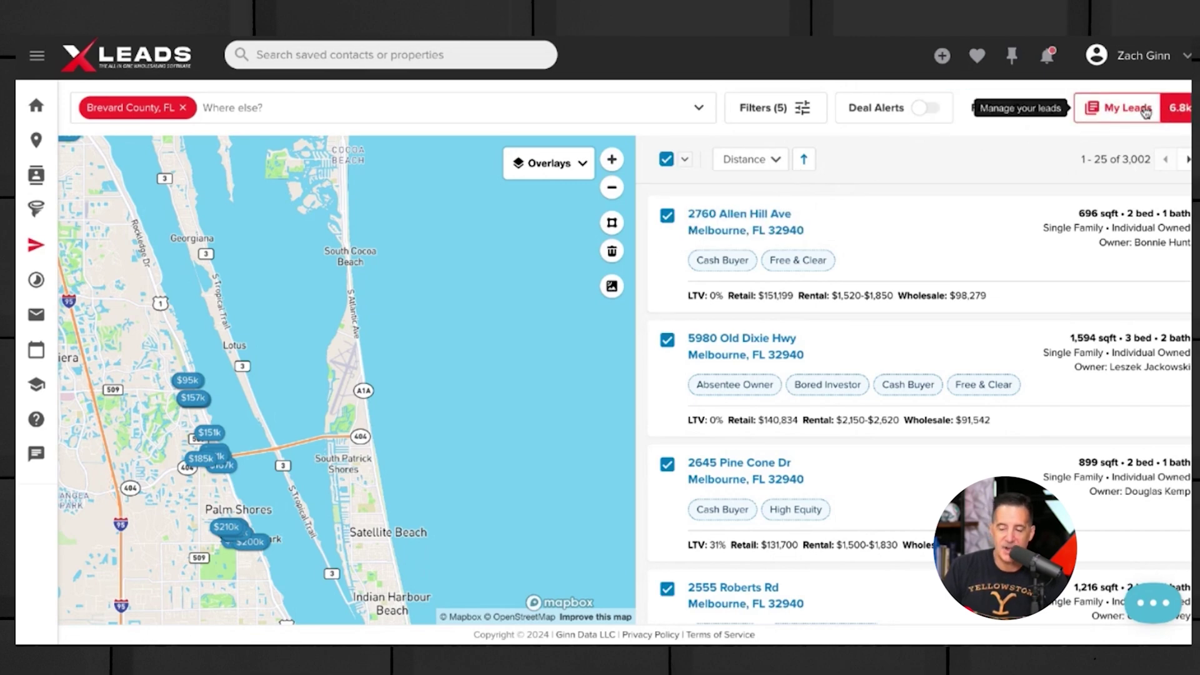
{"action": "left_click", "coordinate": [1162, 111]}
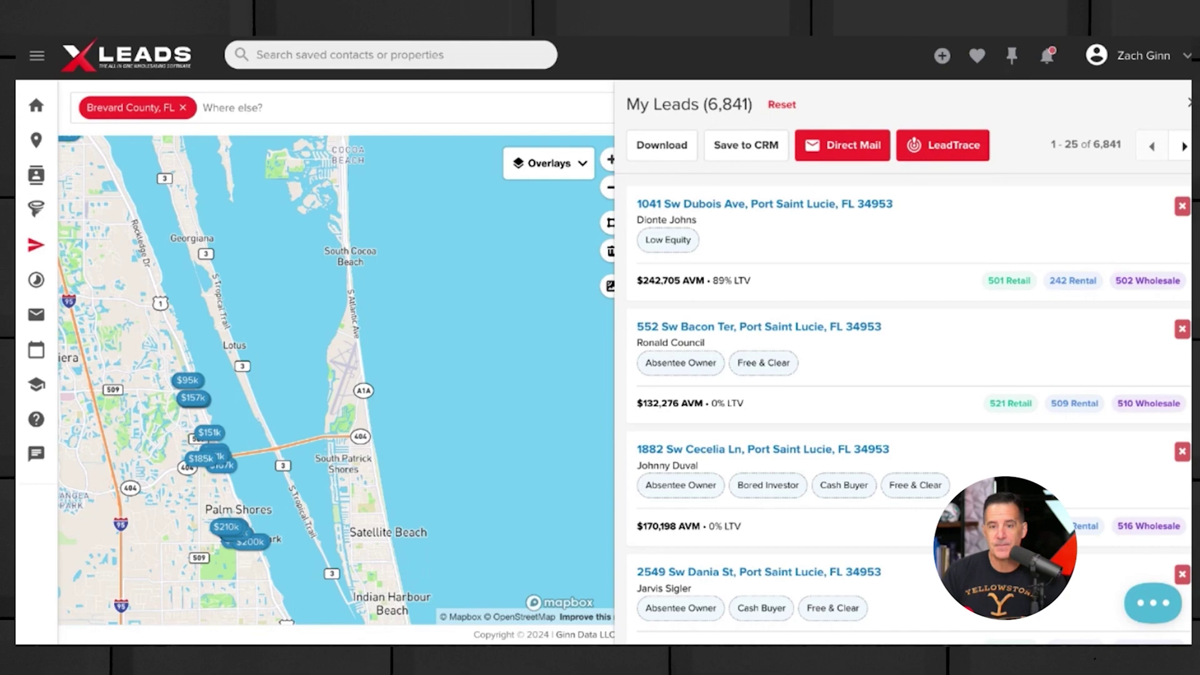
- Choose a Standard export of the 6,841 leads including Valuations and Property Details
{"action": "left_click", "coordinate": [661, 145]}
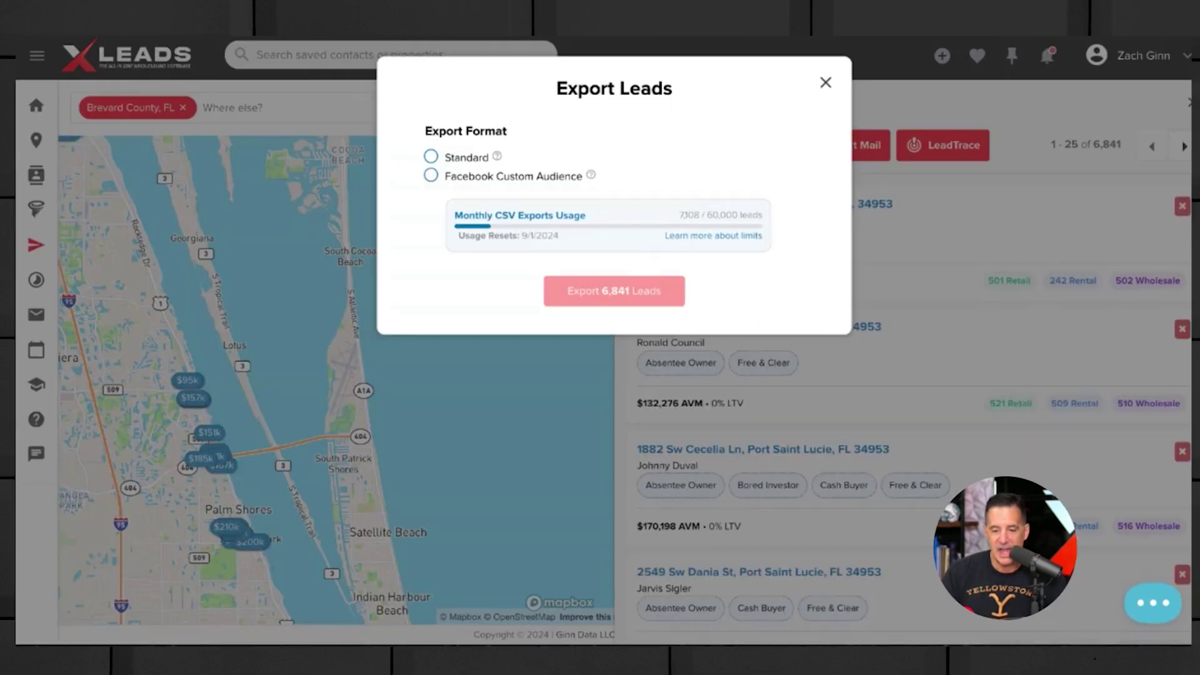
{"action": "left_click", "coordinate": [430, 157]}
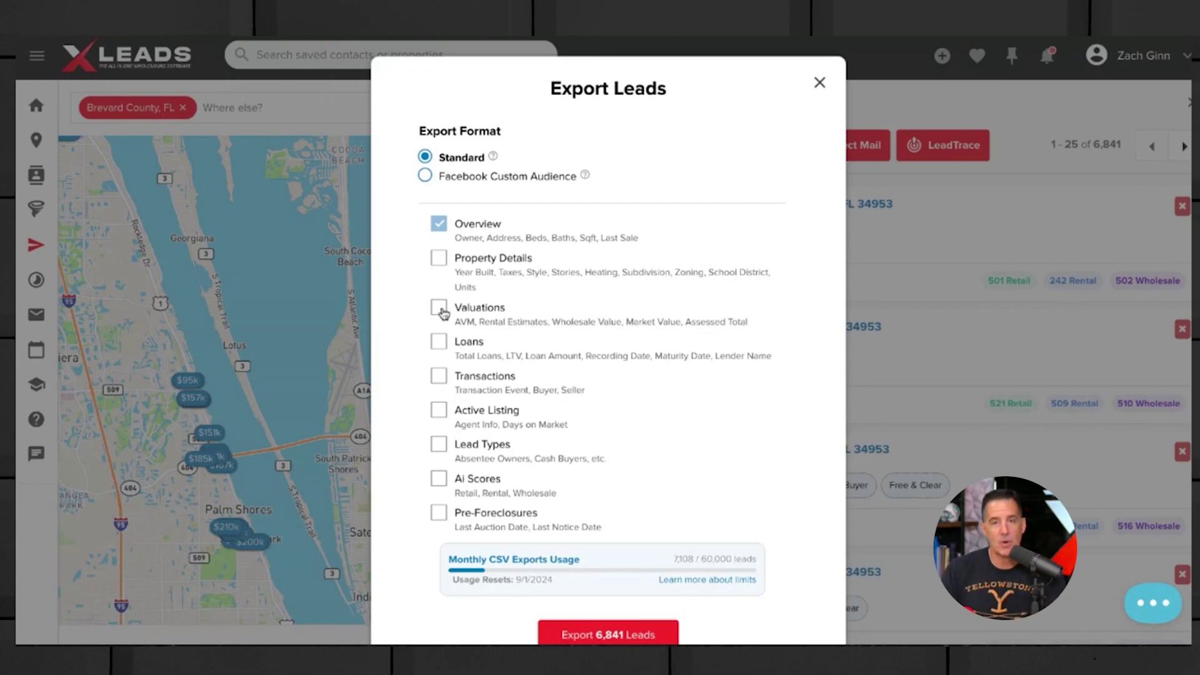
{"action": "left_click", "coordinate": [440, 308]}
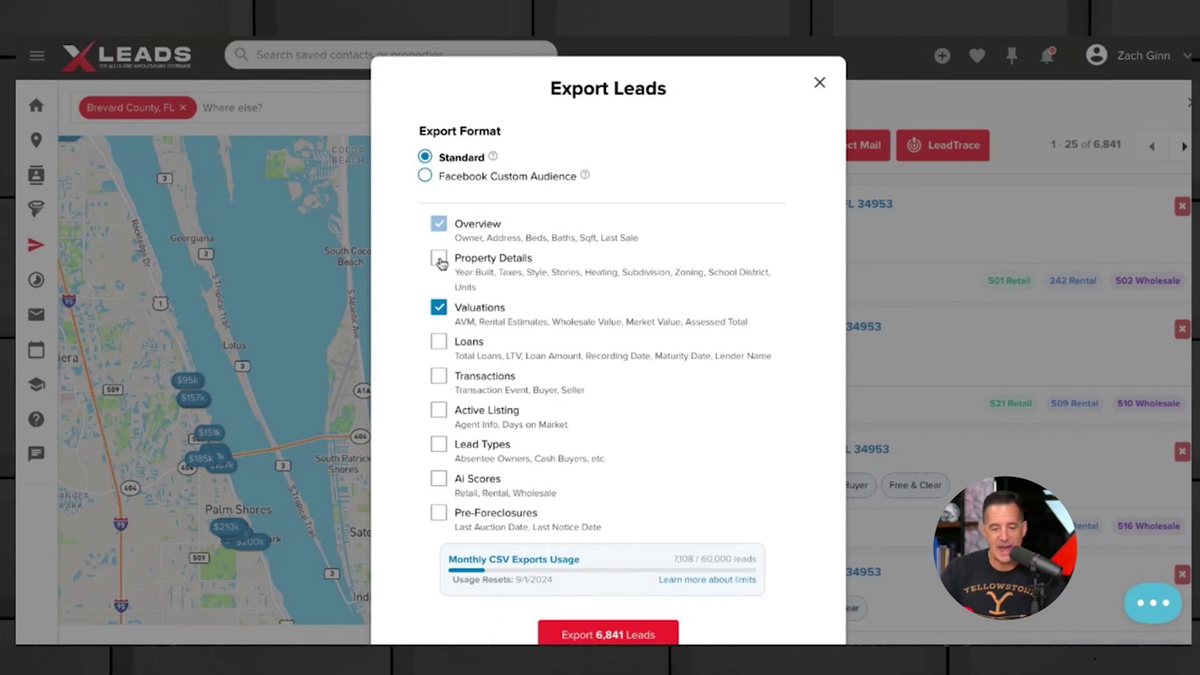
{"action": "left_click", "coordinate": [441, 262]}
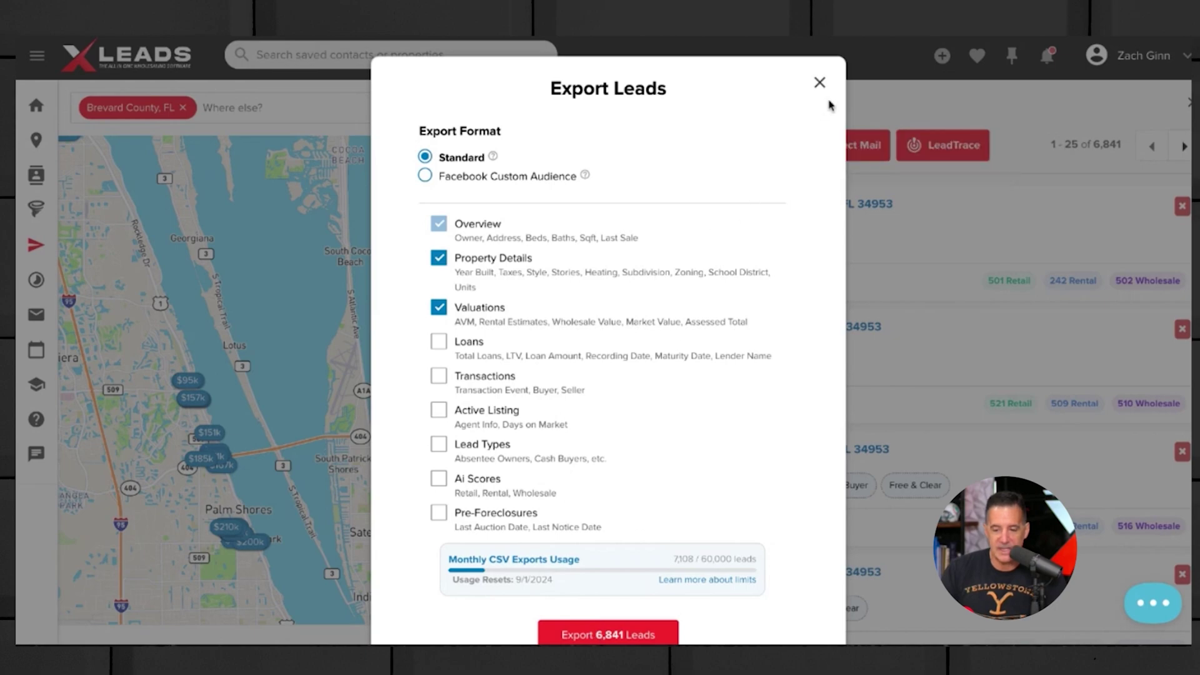
- Dismiss the Export Leads dialog to return to the 6,841-lead My Leads list beside the map
{"action": "left_click", "coordinate": [820, 84]}
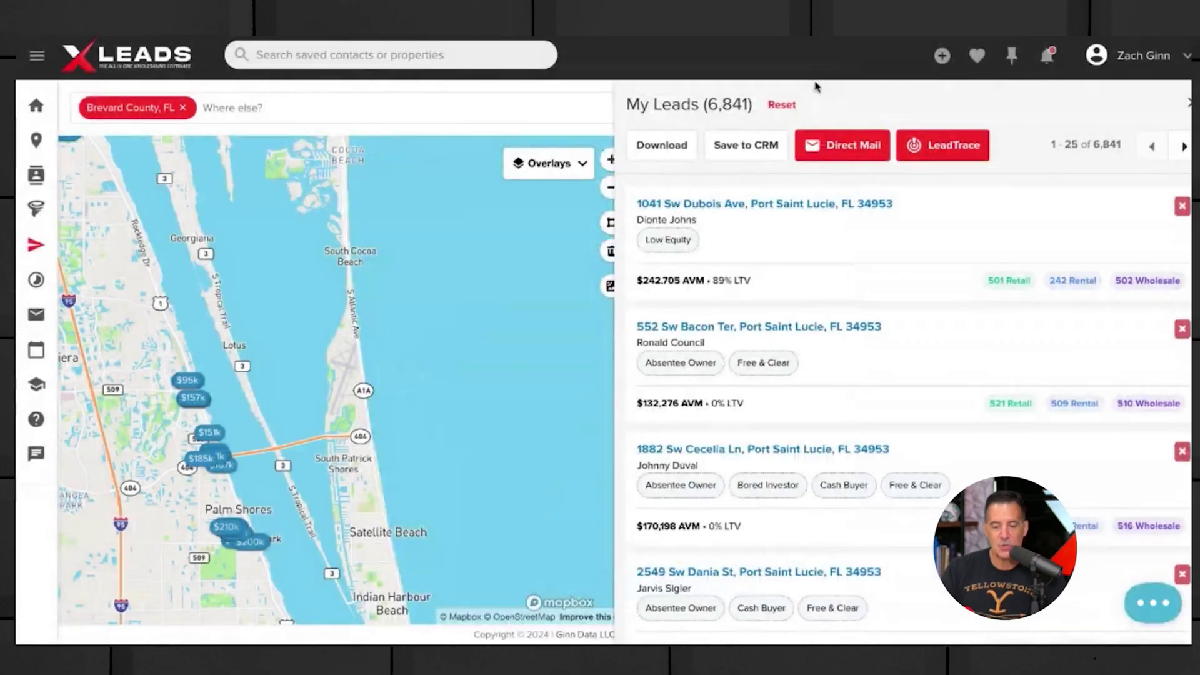